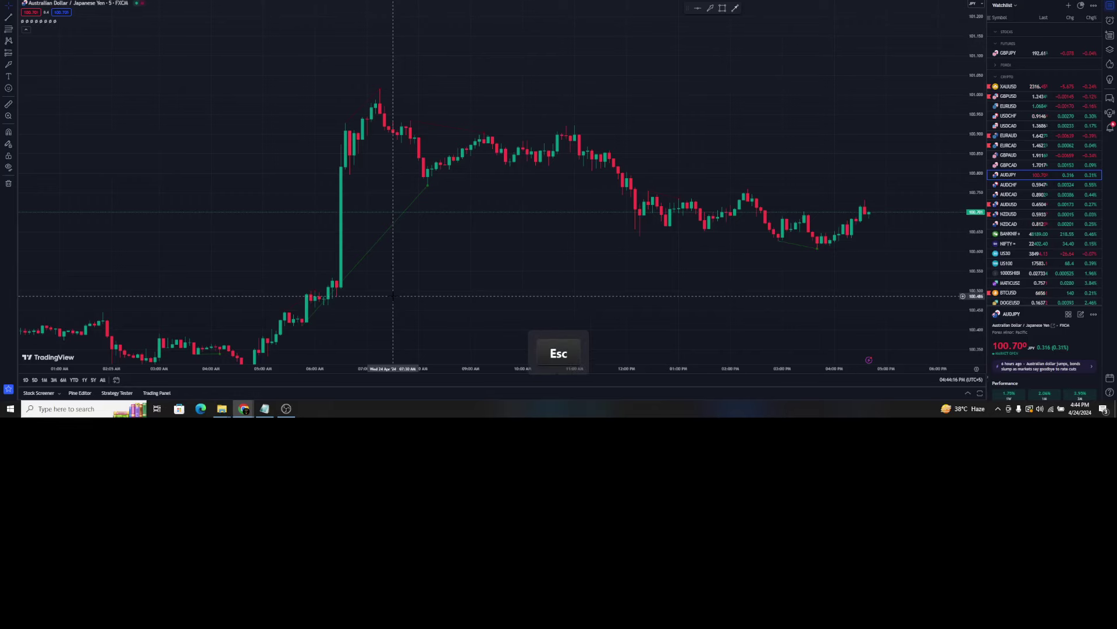
# Pan and zoom the AUDJPY chart to view other candles.
pyautogui.moveTo(452, 278); pyautogui.dragTo(464, 230)
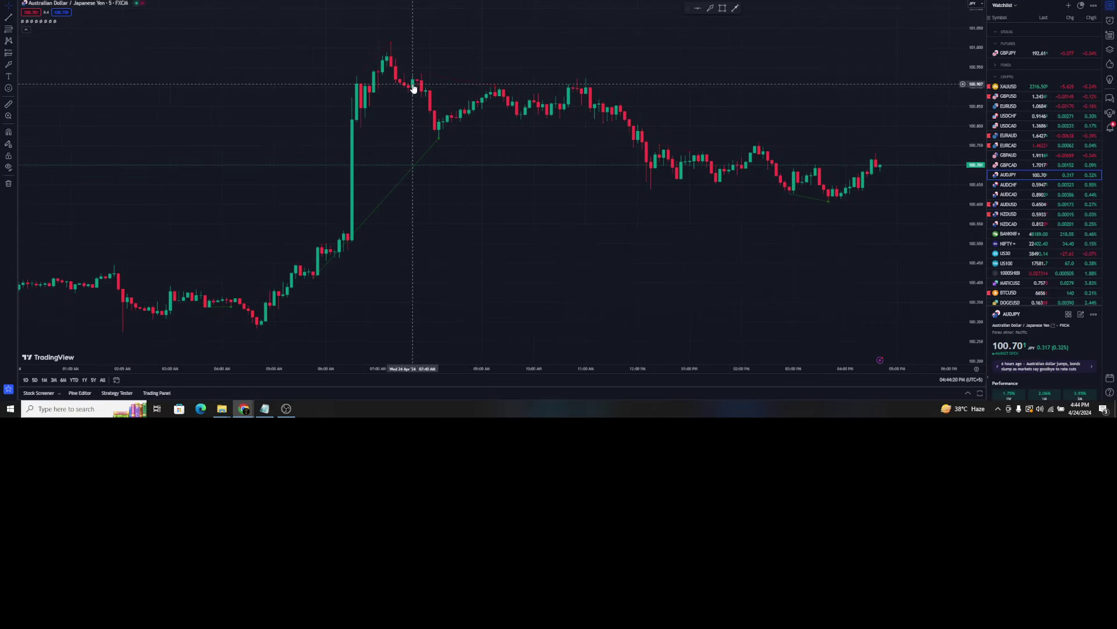
pyautogui.scroll(2, 469, 145)
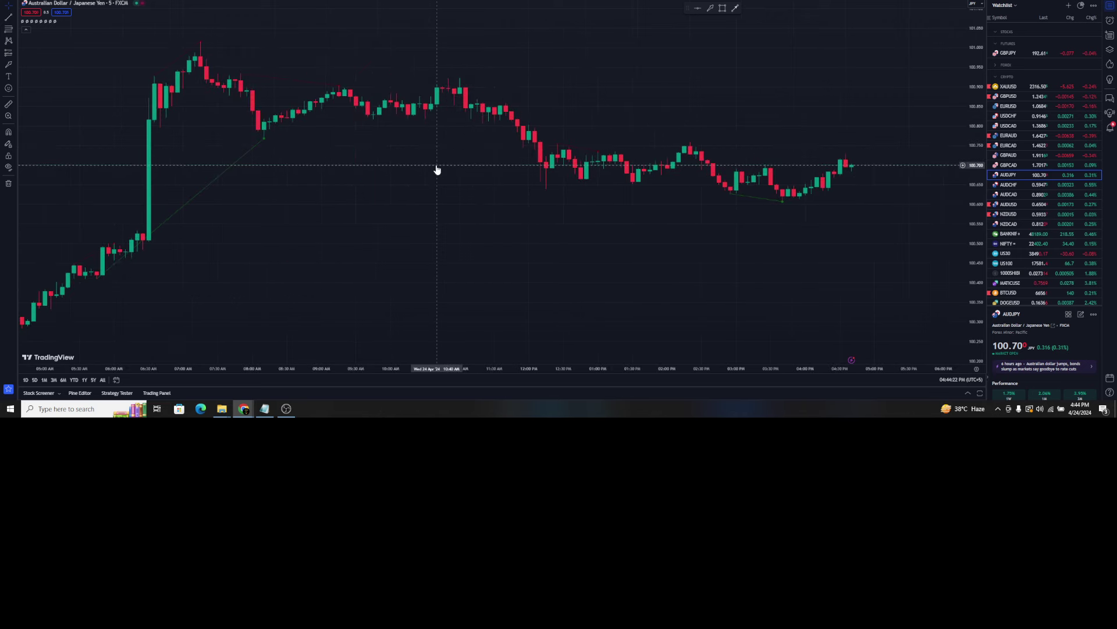
pyautogui.scroll(-2, 407, 166)
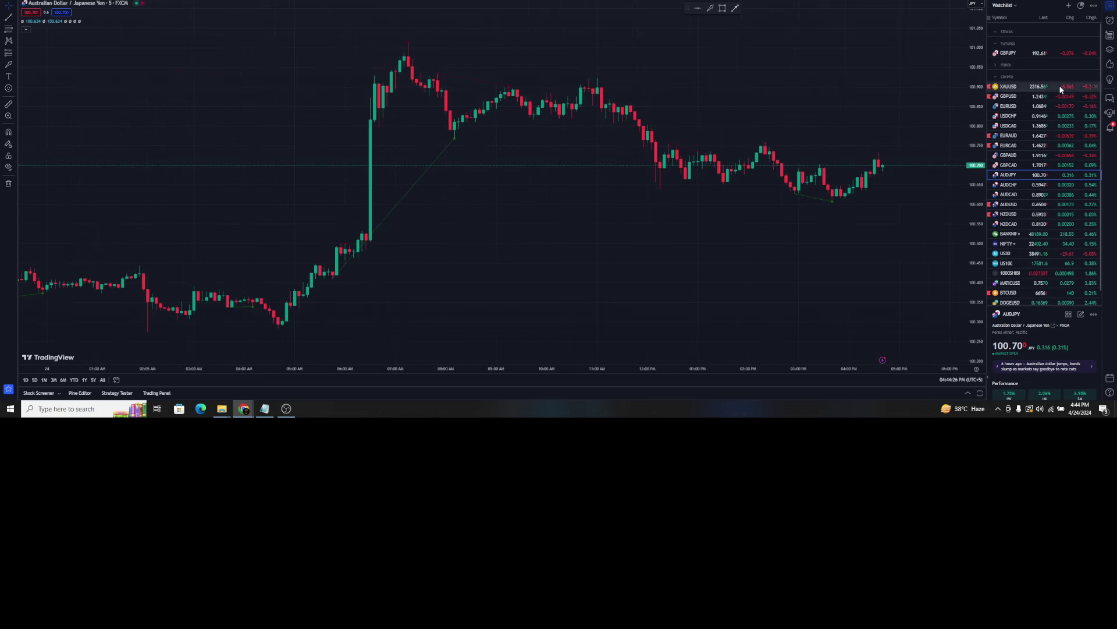
# Flip through GBPUSD, EURAUD and AUDJPY, then step down the watchlist to AUDCAD and NZDCAD.
pyautogui.click(1023, 96)
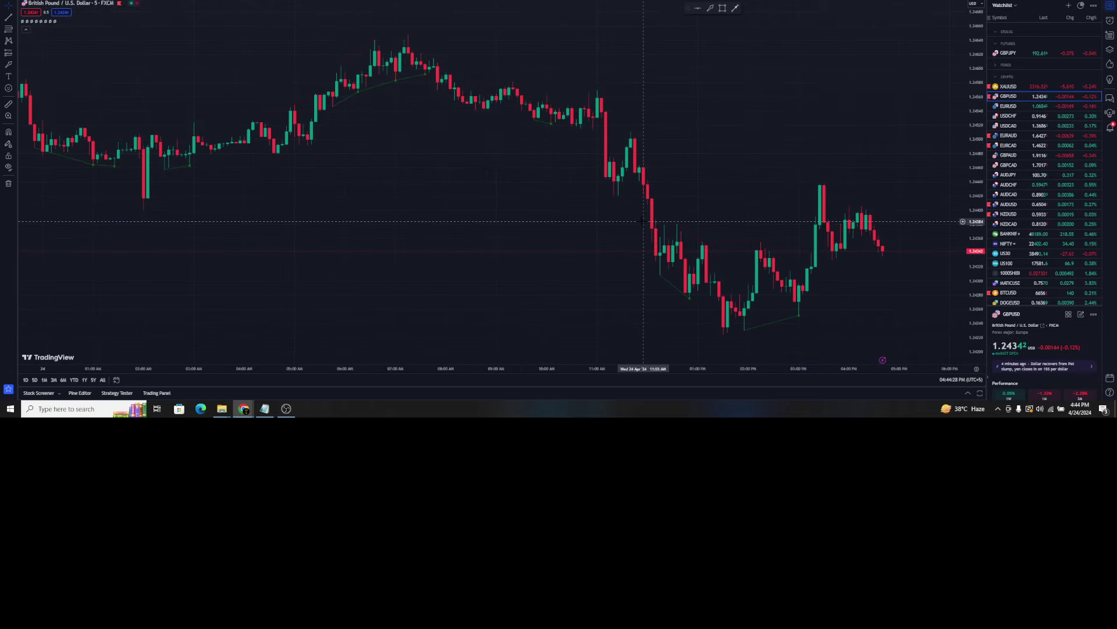
pyautogui.scroll(2, 518, 244)
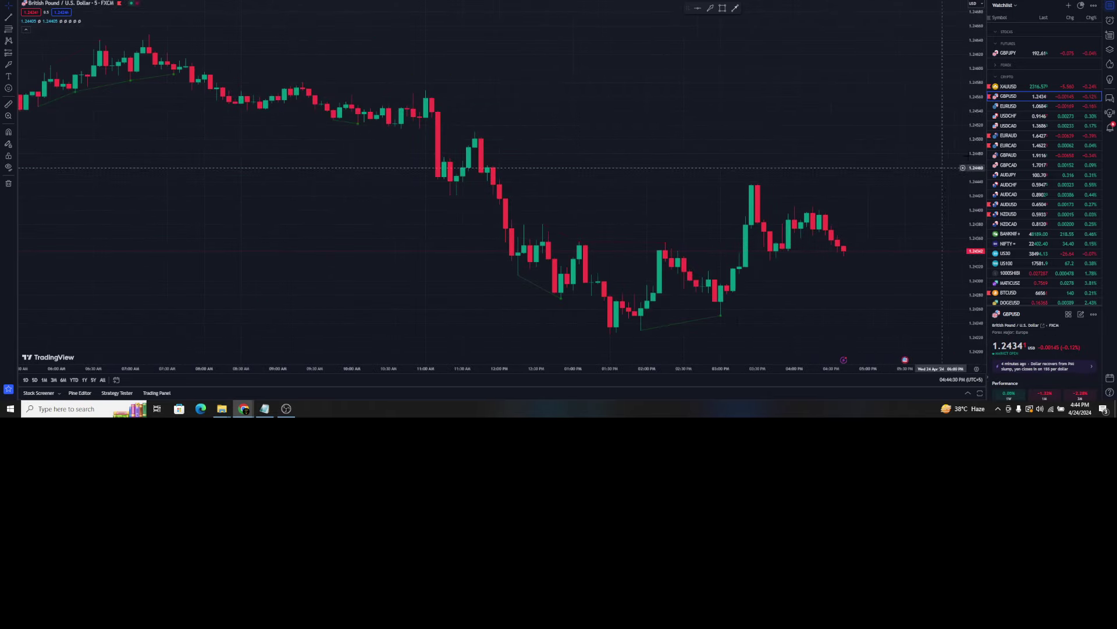
pyautogui.click(1017, 135)
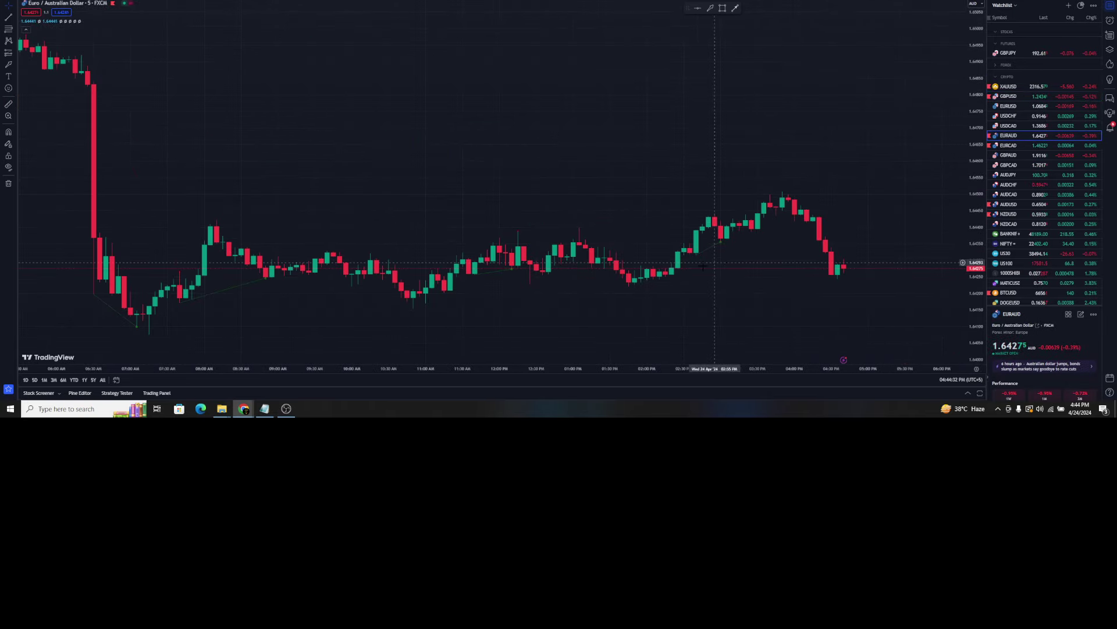
pyautogui.click(1031, 174)
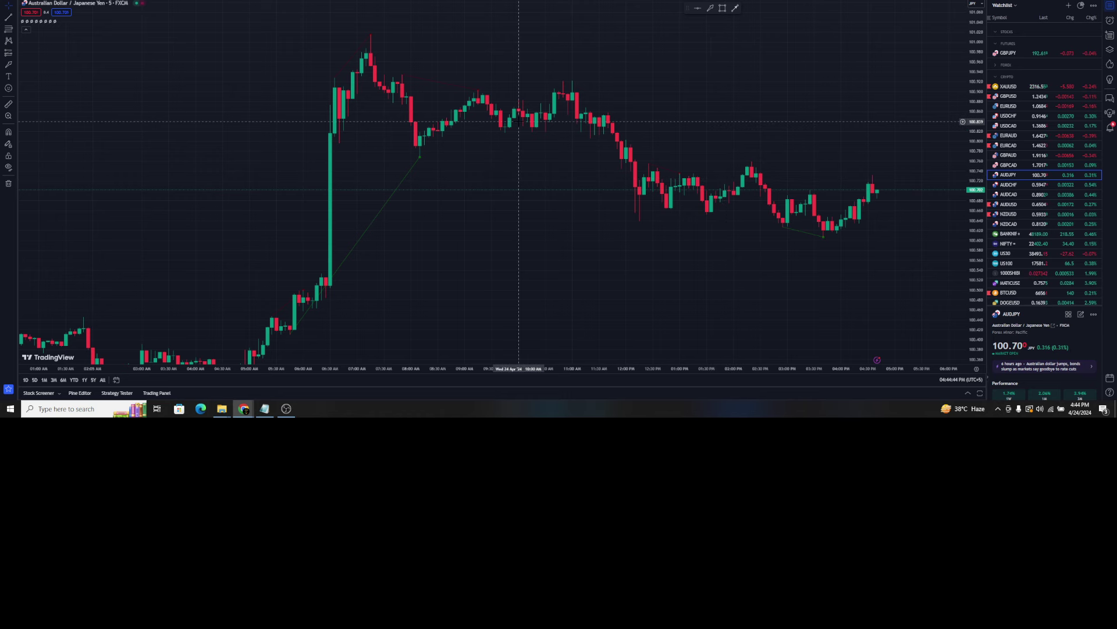
pyautogui.press('Down')
pyautogui.press('Down')
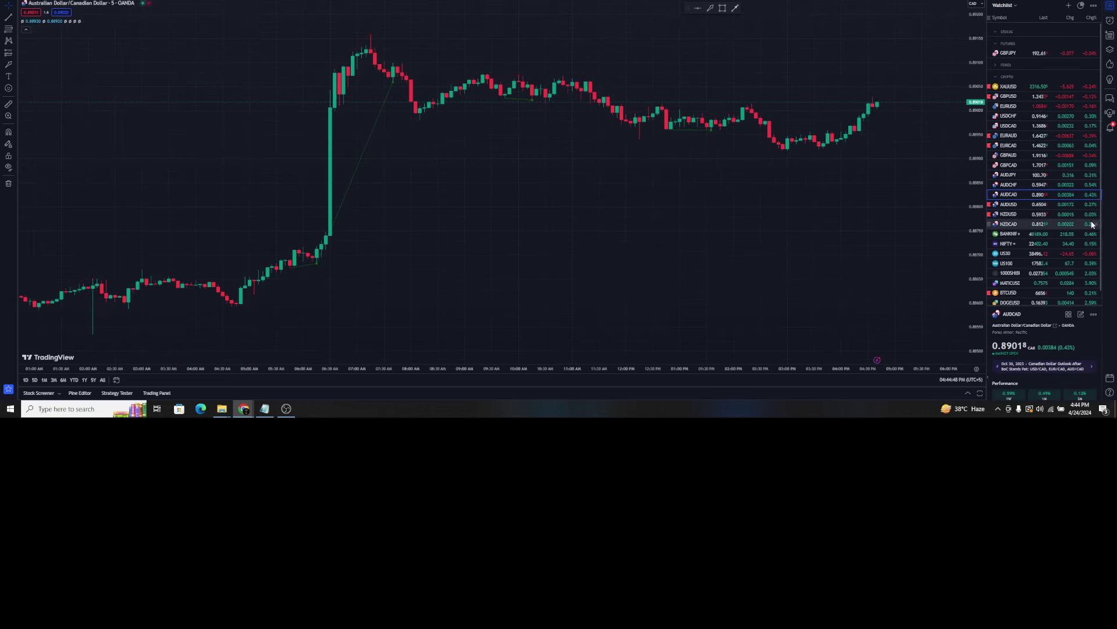
pyautogui.press('Down')
pyautogui.press('Down')
pyautogui.press('Down')
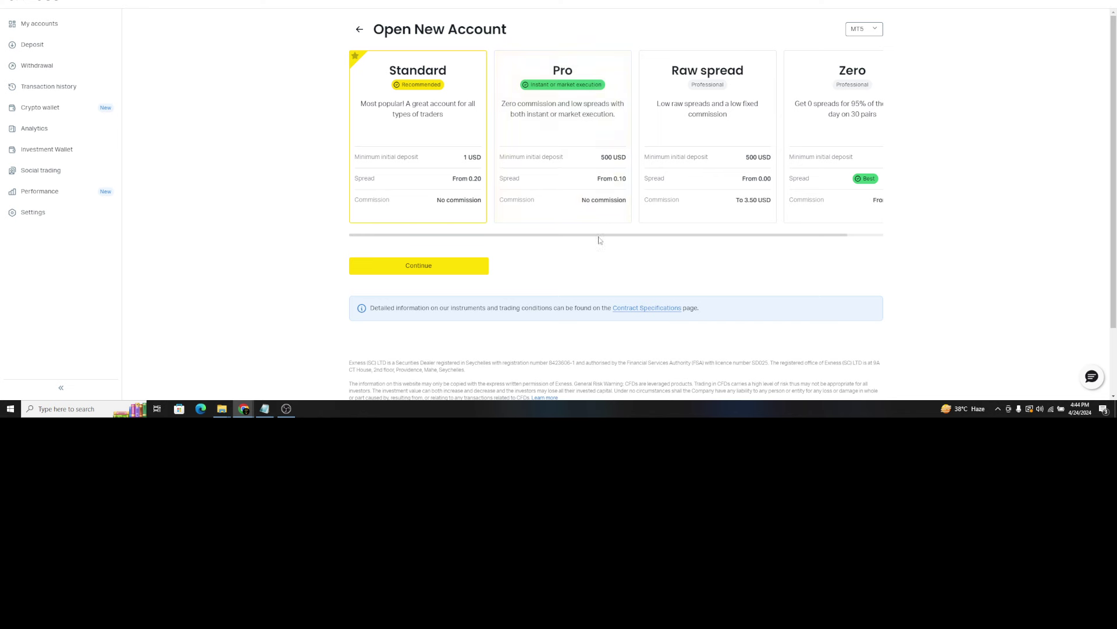
# Drag the Exness account-card carousel to reveal the Zero account.
pyautogui.moveTo(602, 236)
pyautogui.mouseDown()
pyautogui.moveTo(669, 237)
pyautogui.moveTo(589, 234)
pyautogui.mouseUp()
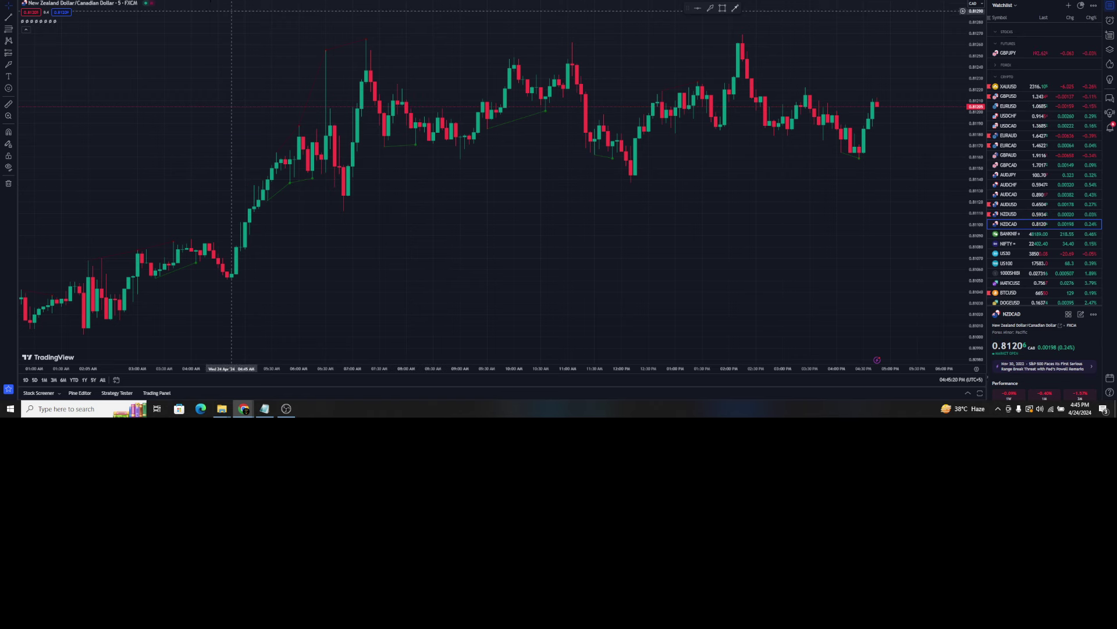
# Open the Indicators, Metrics & Strategies dialog on the NZDCAD chart with the / key.
pyautogui.press('/')
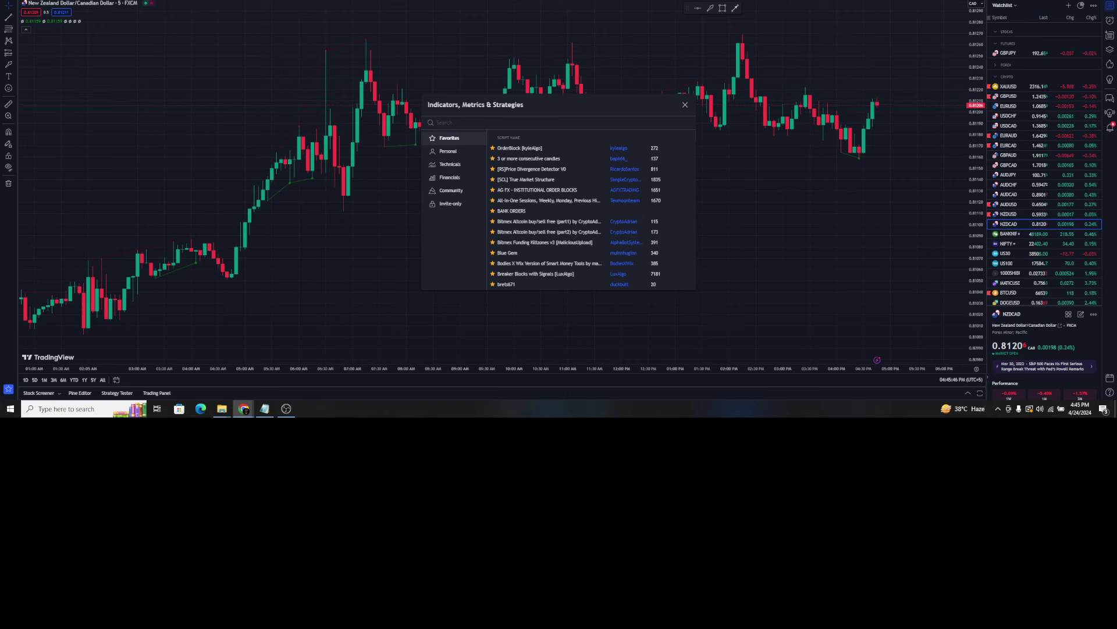
# Close the indicators list and remove all existing indicators from the NZDCAD chart.
pyautogui.click(207, 110)
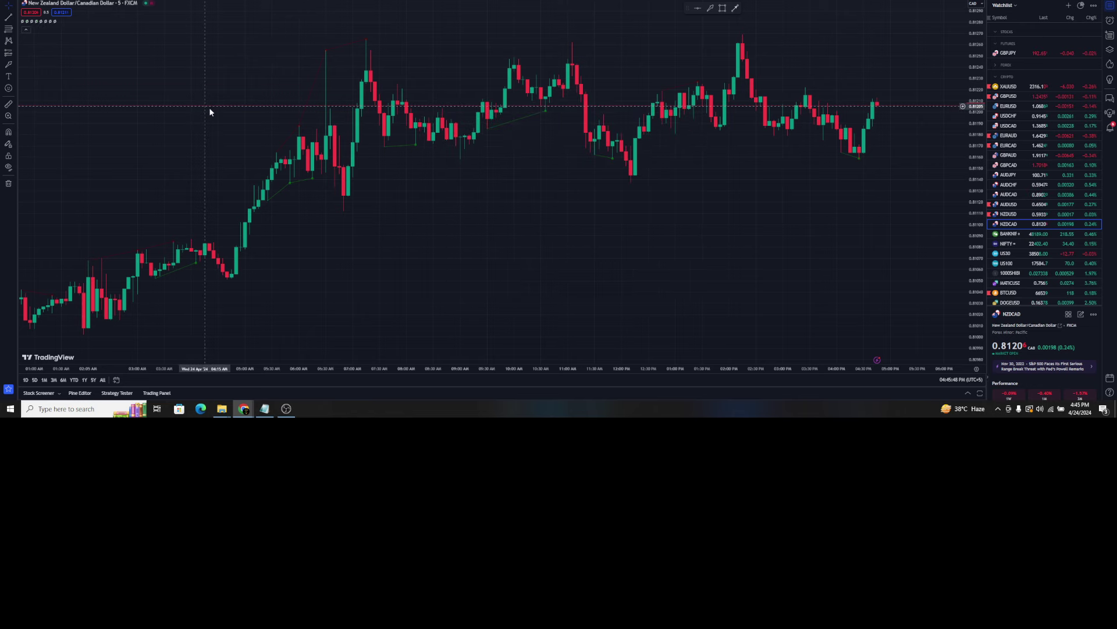
pyautogui.rightClick(207, 110)
pyautogui.rightClick(171, 75)
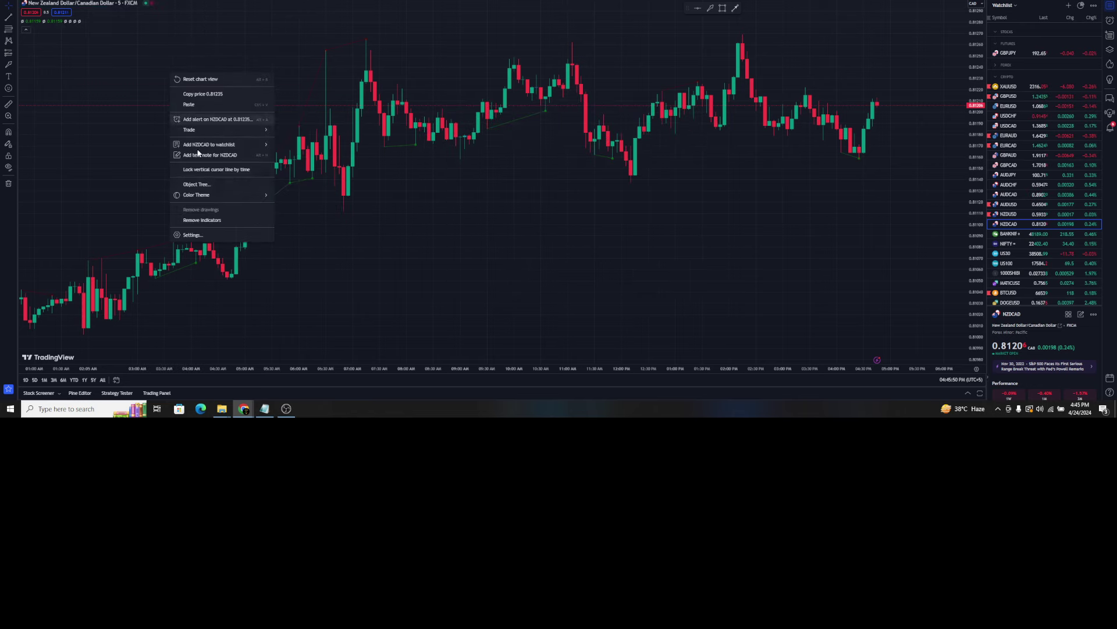
pyautogui.click(222, 220)
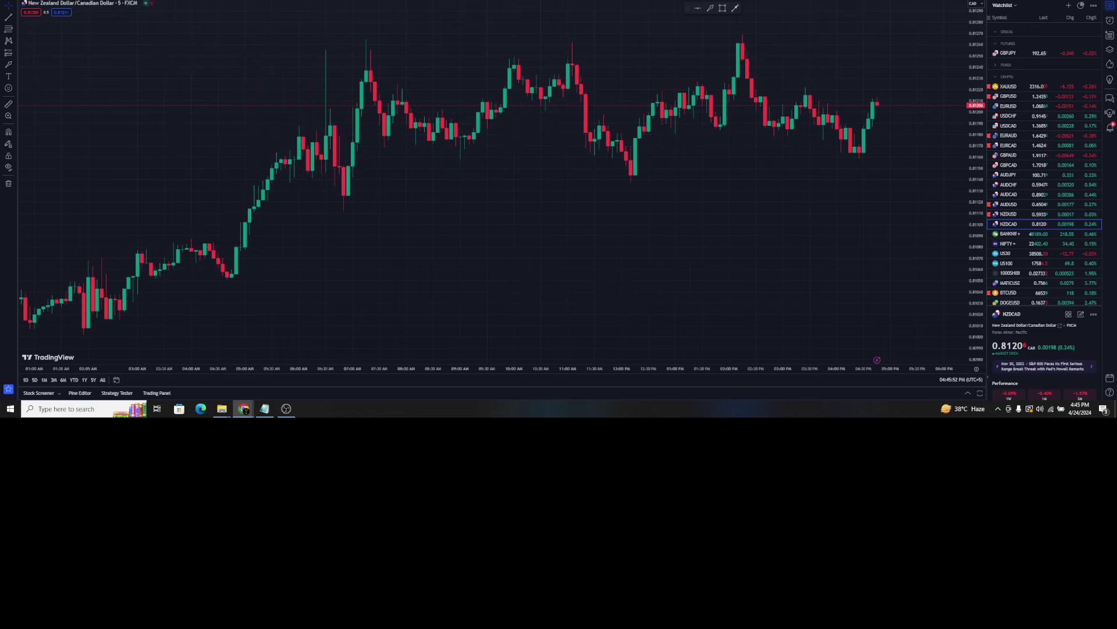
# Search 'RS PRICE' and add the [RS]Price Divergence Detector to the chart.
pyautogui.press('/')
pyautogui.press('capslock')
pyautogui.write('RS PRICE')
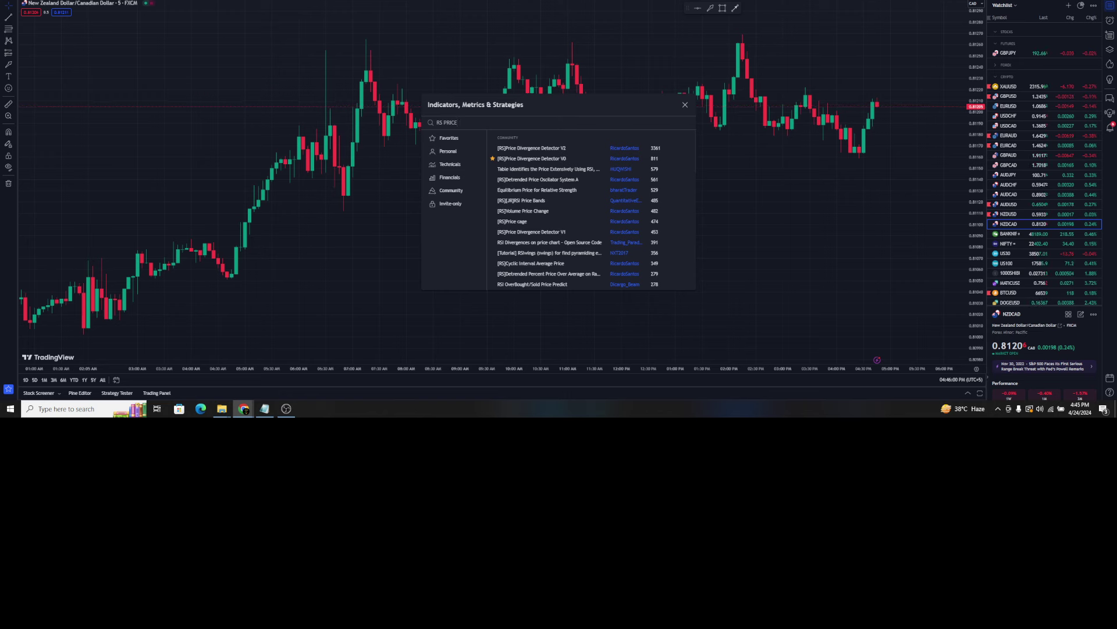
pyautogui.click(558, 156)
pyautogui.click(685, 104)
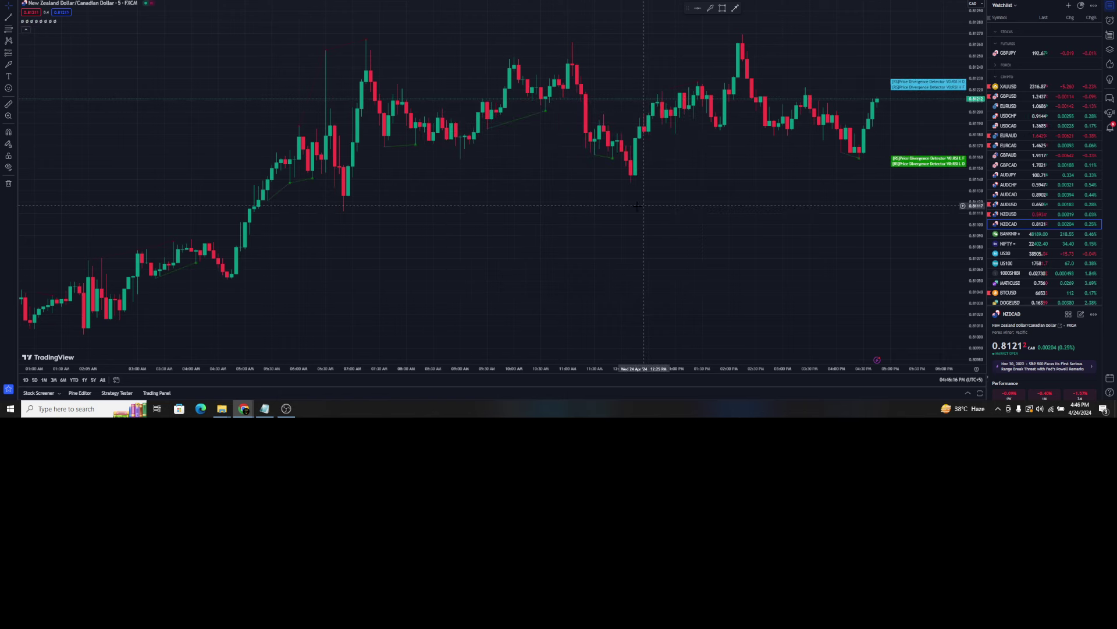
pyautogui.moveTo(611, 215); pyautogui.dragTo(504, 226)
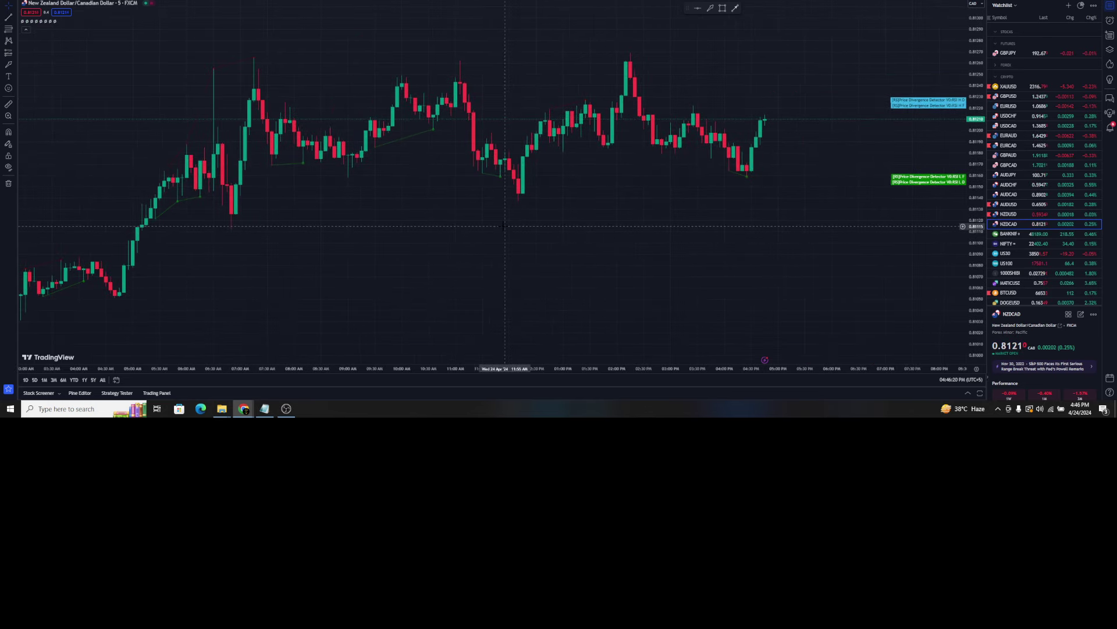
# On US30, draw arrows at the mid-afternoon low, midday decline and late-morning drop.
pyautogui.click(1024, 254)
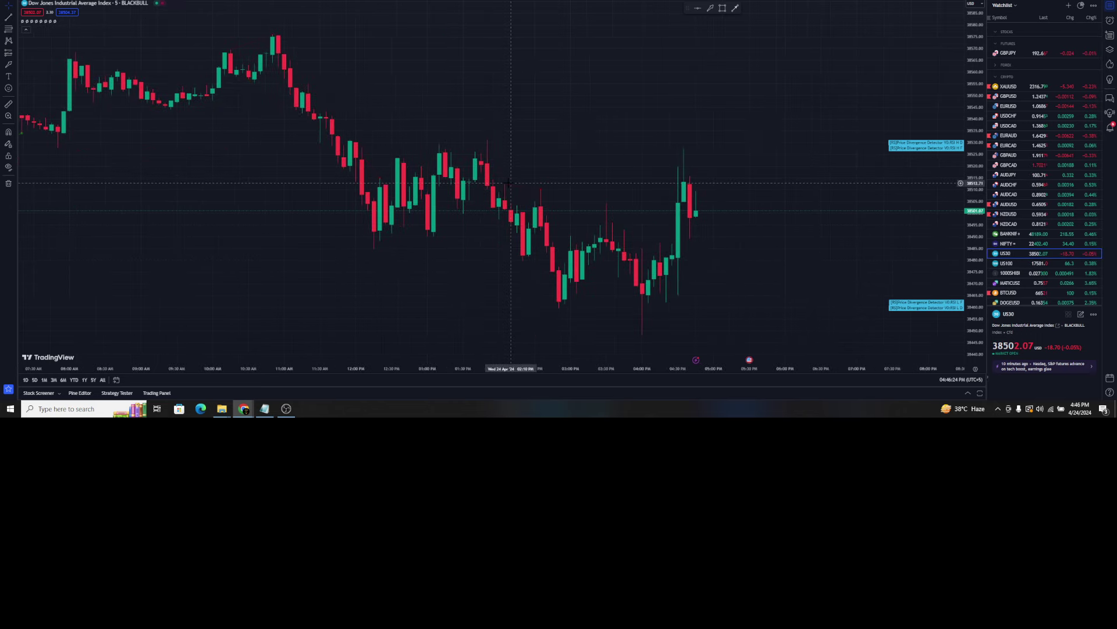
pyautogui.click(711, 10)
pyautogui.moveTo(546, 191); pyautogui.dragTo(564, 259)
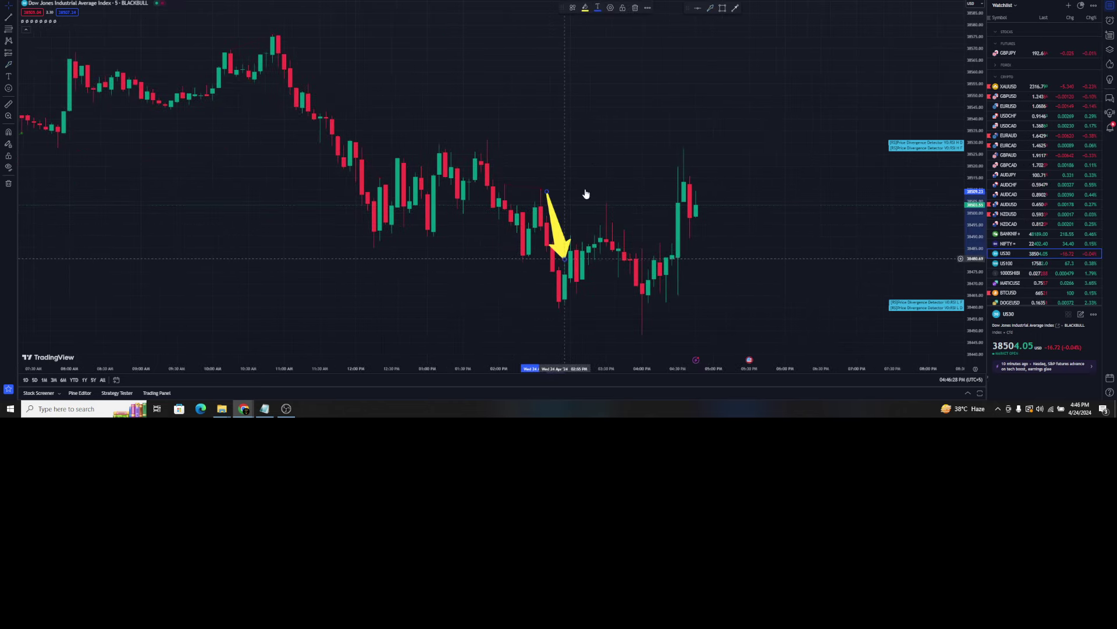
pyautogui.click(575, 228)
pyautogui.click(710, 8)
pyautogui.moveTo(355, 128); pyautogui.dragTo(379, 156)
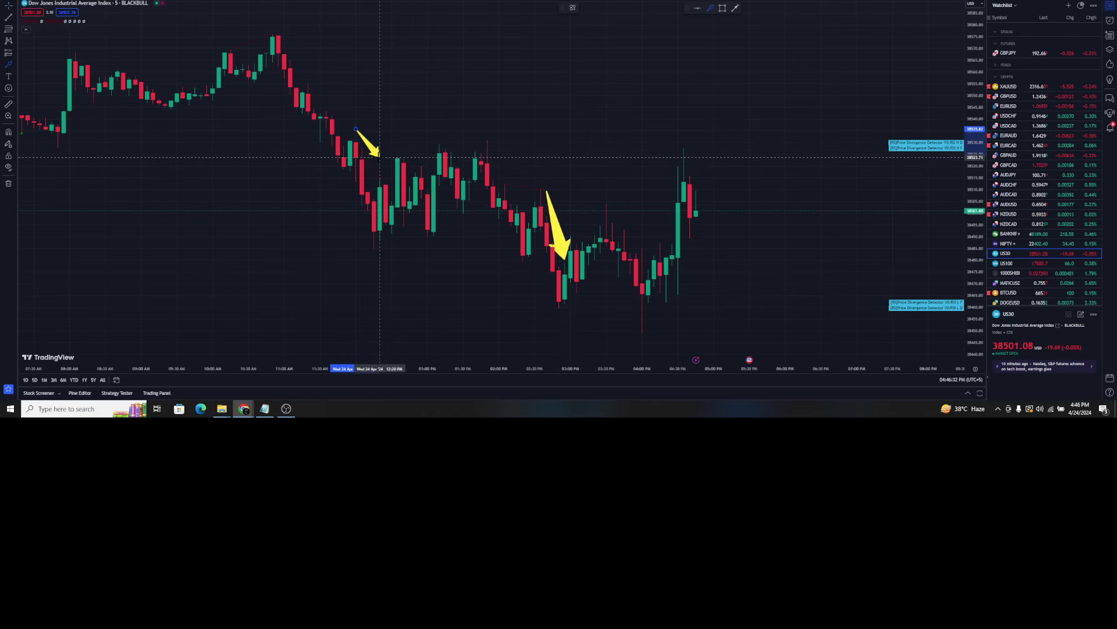
pyautogui.moveTo(278, 28); pyautogui.dragTo(320, 72)
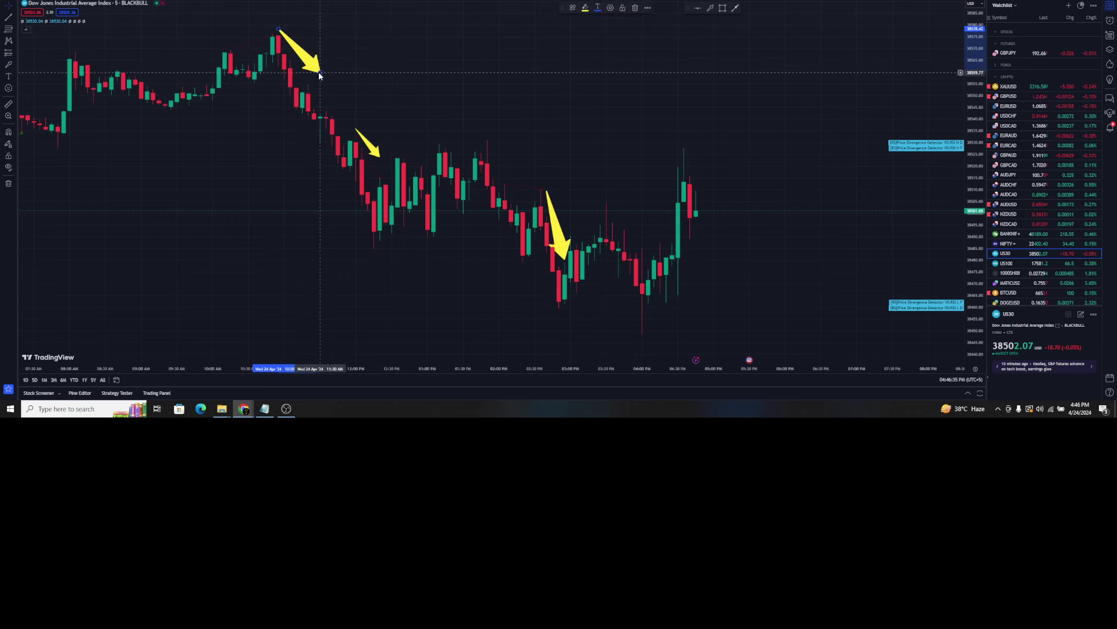
# Remove all the arrow drawings and switch the chart to EURAUD.
pyautogui.rightClick(601, 59)
pyautogui.click(638, 200)
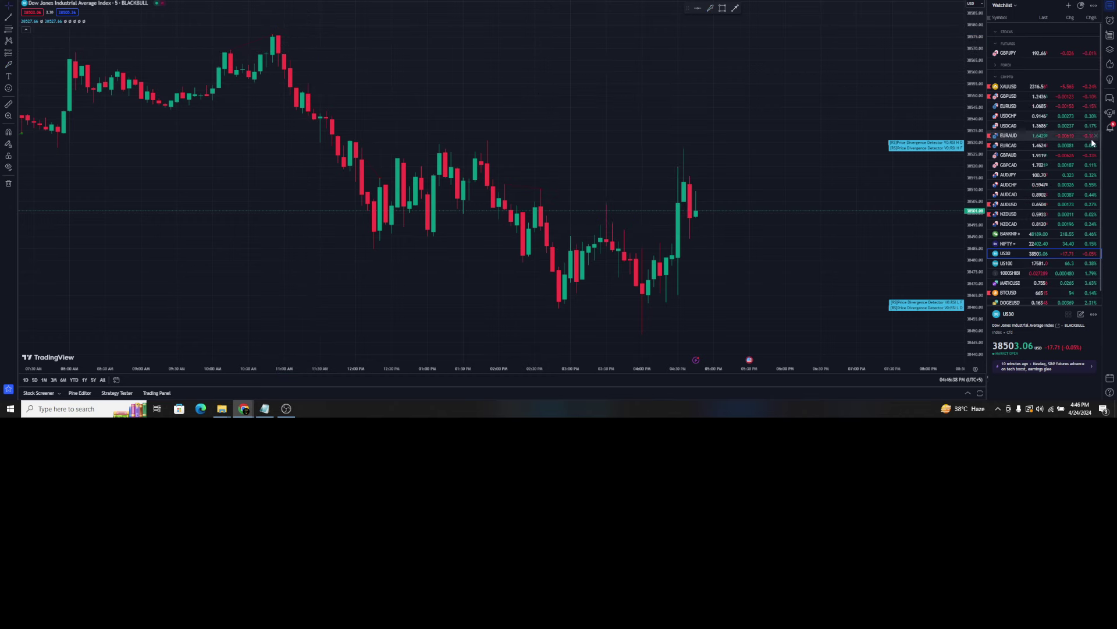
pyautogui.click(1039, 137)
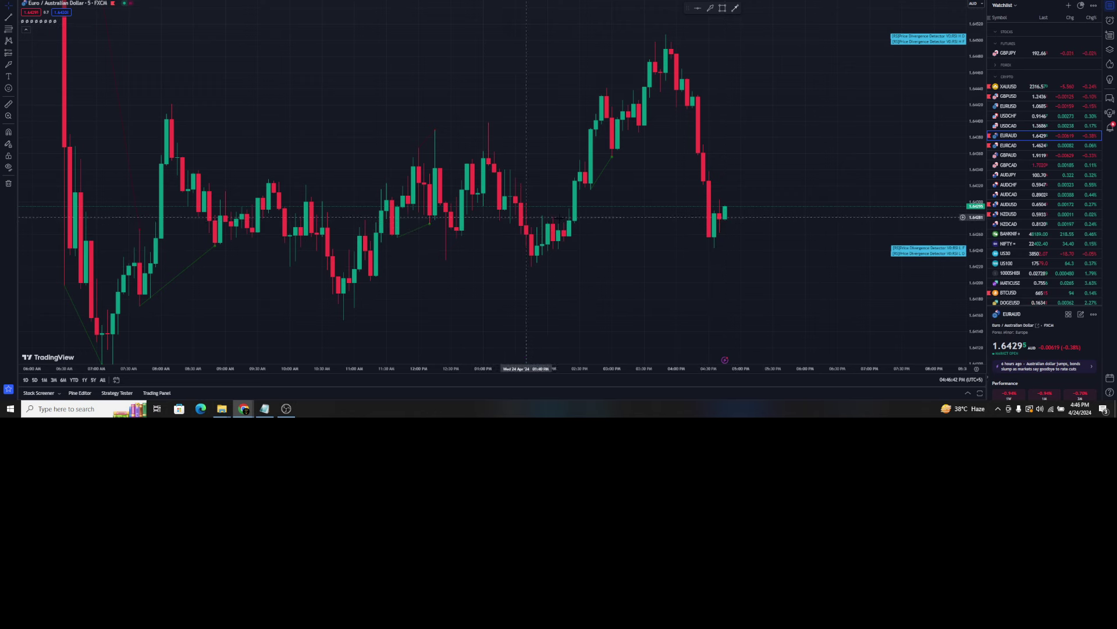
# Switch to AUDJPY and enable indicator titles in the chart's status line settings.
pyautogui.click(1034, 175)
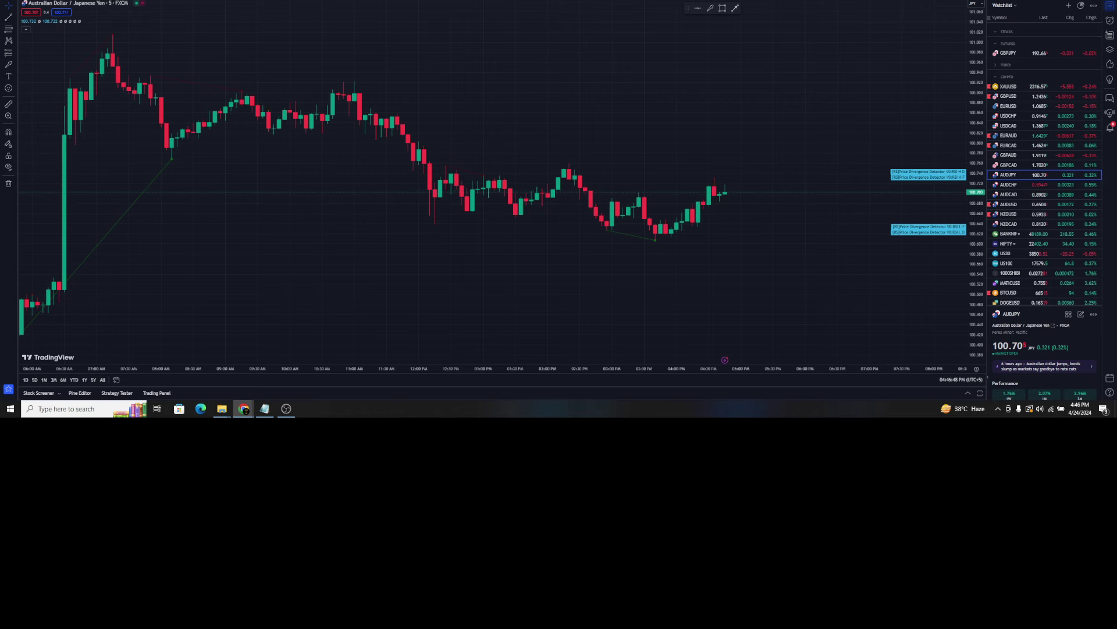
pyautogui.press('/')
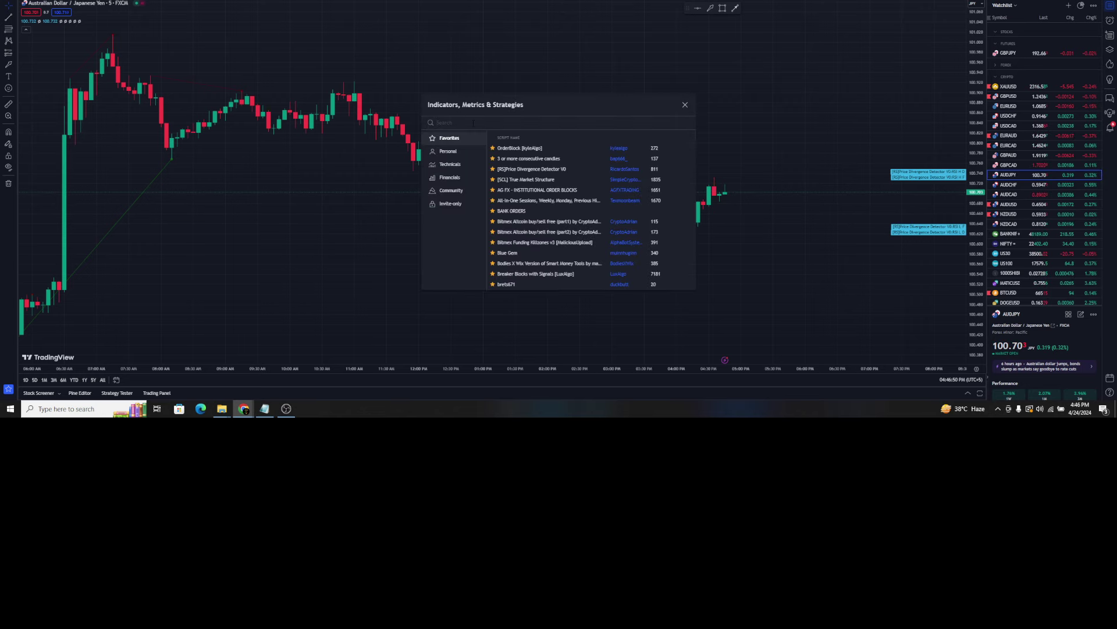
pyautogui.rightClick(693, 64)
pyautogui.click(716, 225)
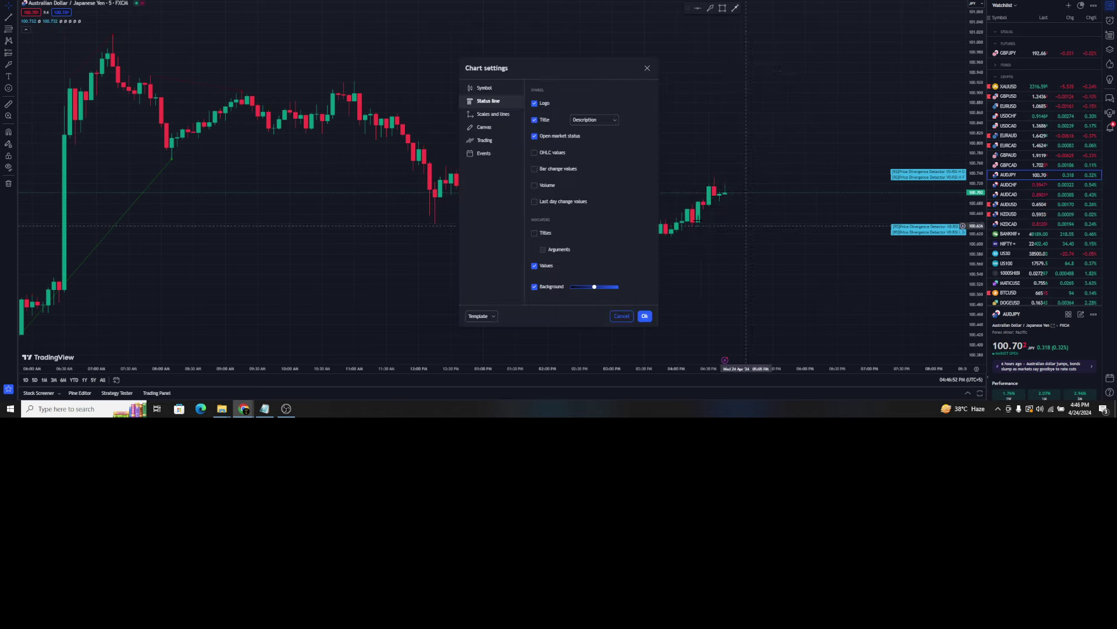
pyautogui.click(644, 316)
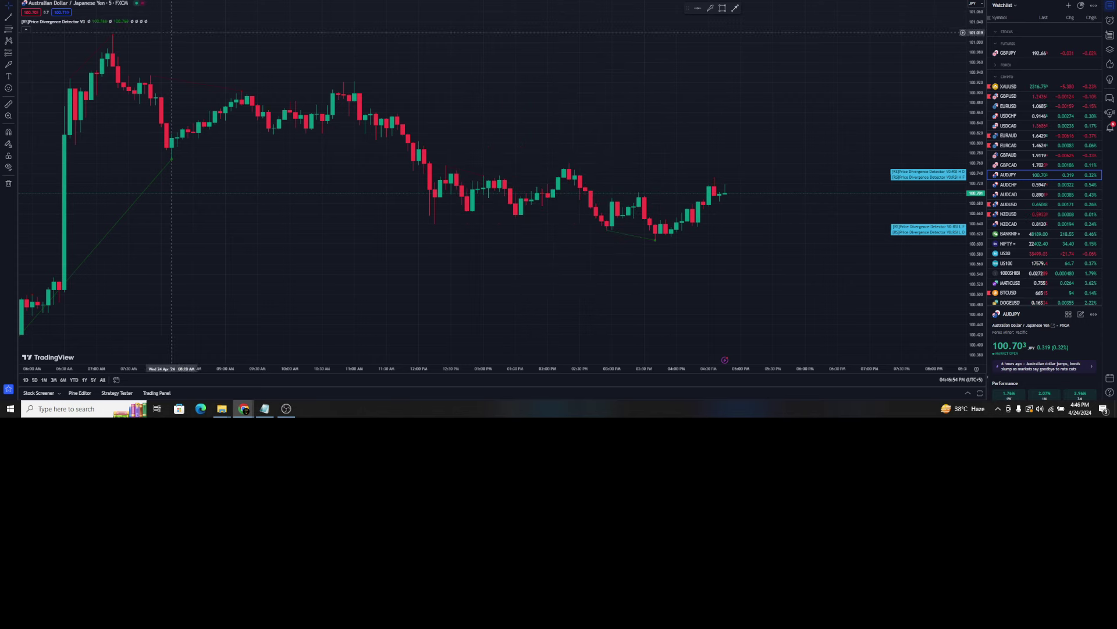
pyautogui.press('/')
# Search 'EMA' and add Moving Average Exponential to the AUDJPY chart.
pyautogui.write('EMA')
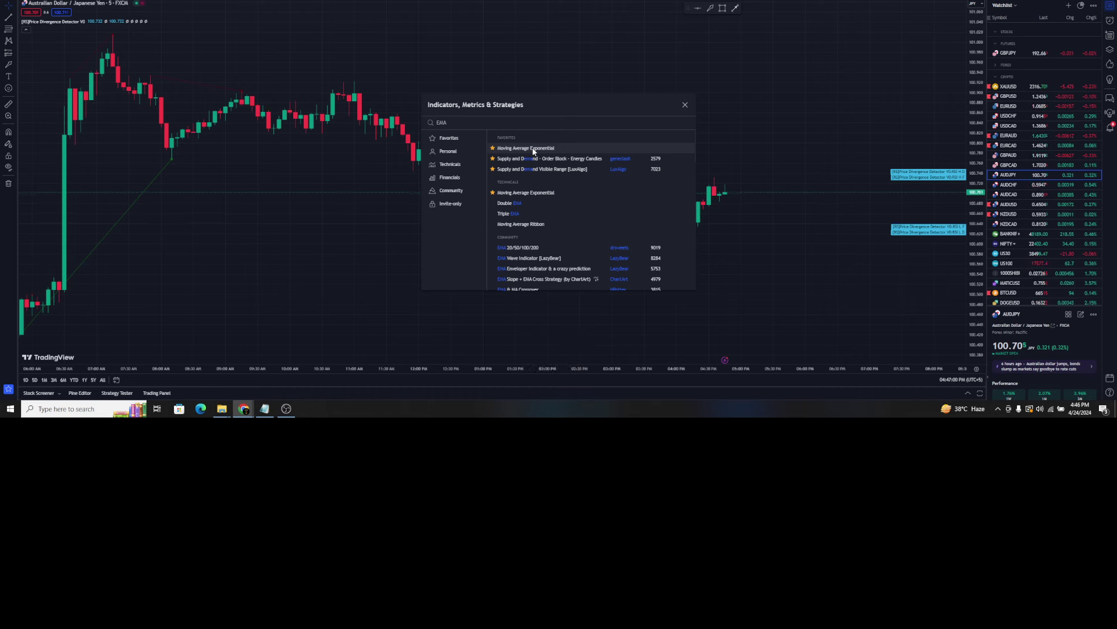
pyautogui.hotkey('ctrl', 'a')
pyautogui.click(685, 106)
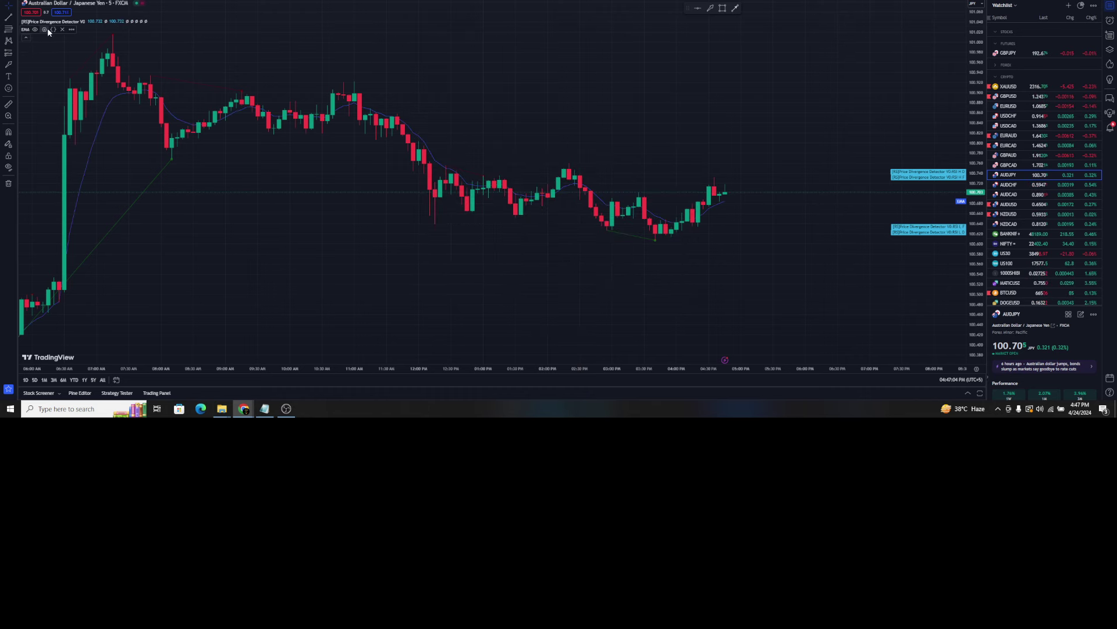
# Set the EMA length to 200 and draw it as a thickest-width white line.
pyautogui.click(44, 29)
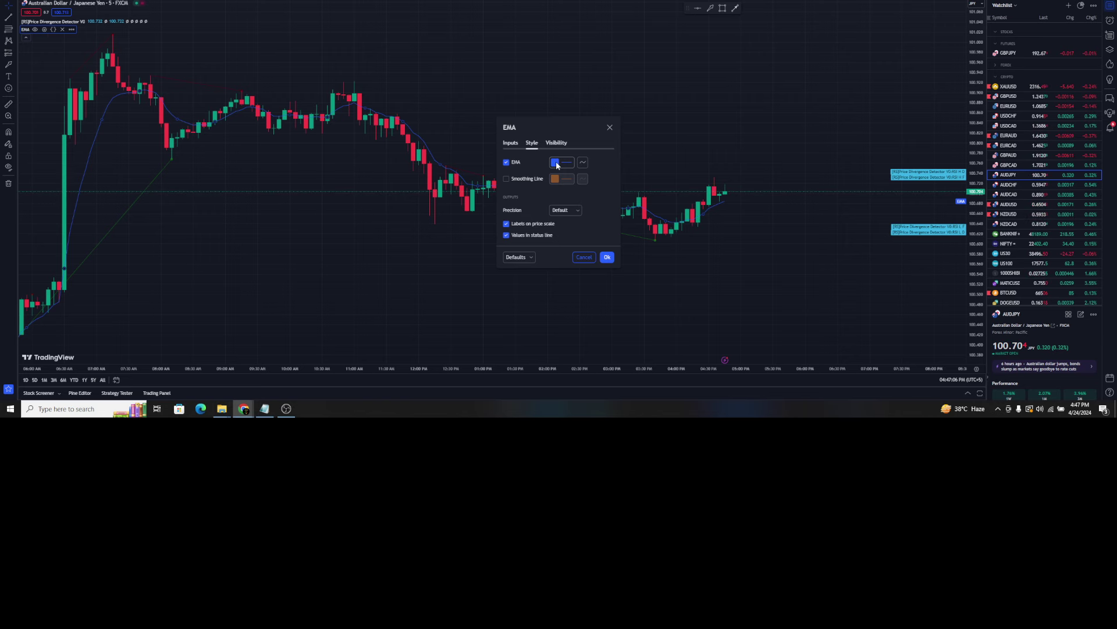
pyautogui.click(511, 143)
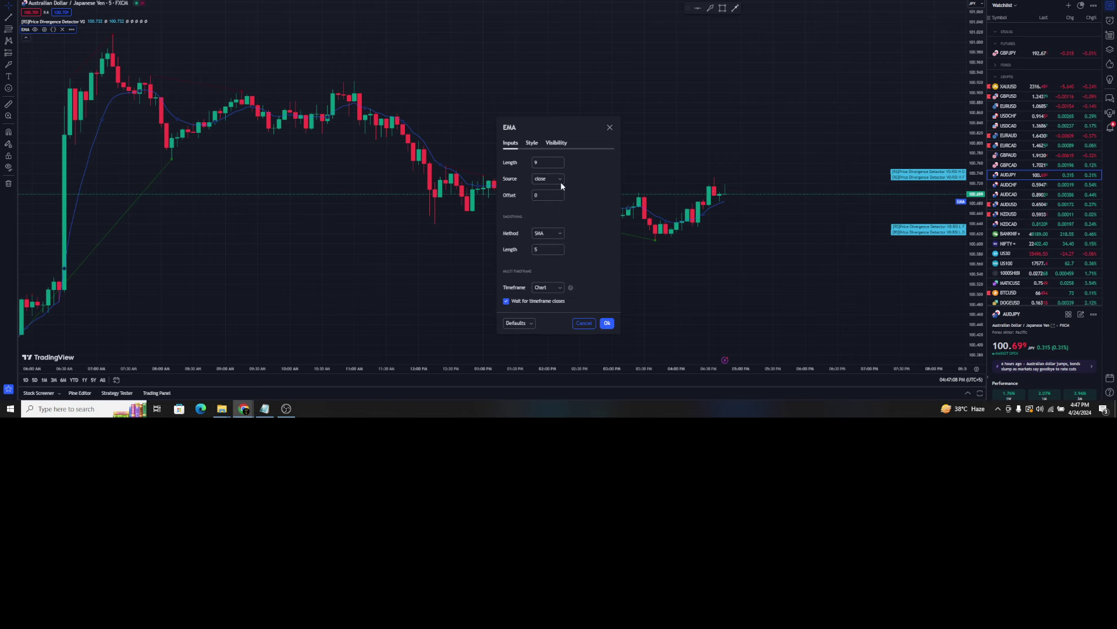
pyautogui.doubleClick(529, 161)
pyautogui.write('200')
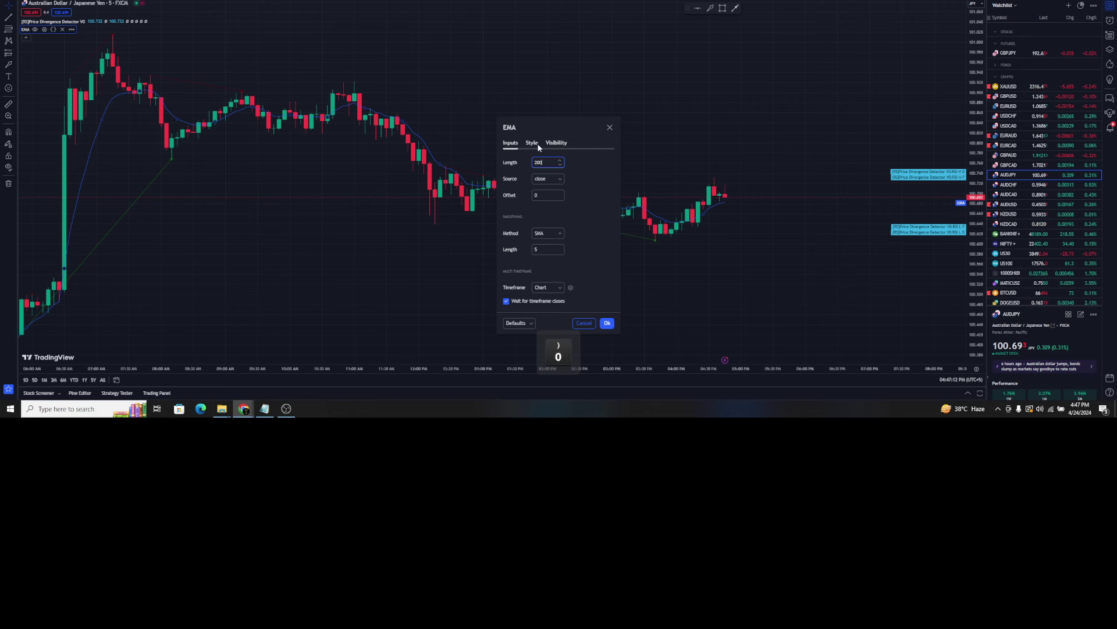
pyautogui.click(533, 143)
pyautogui.click(559, 164)
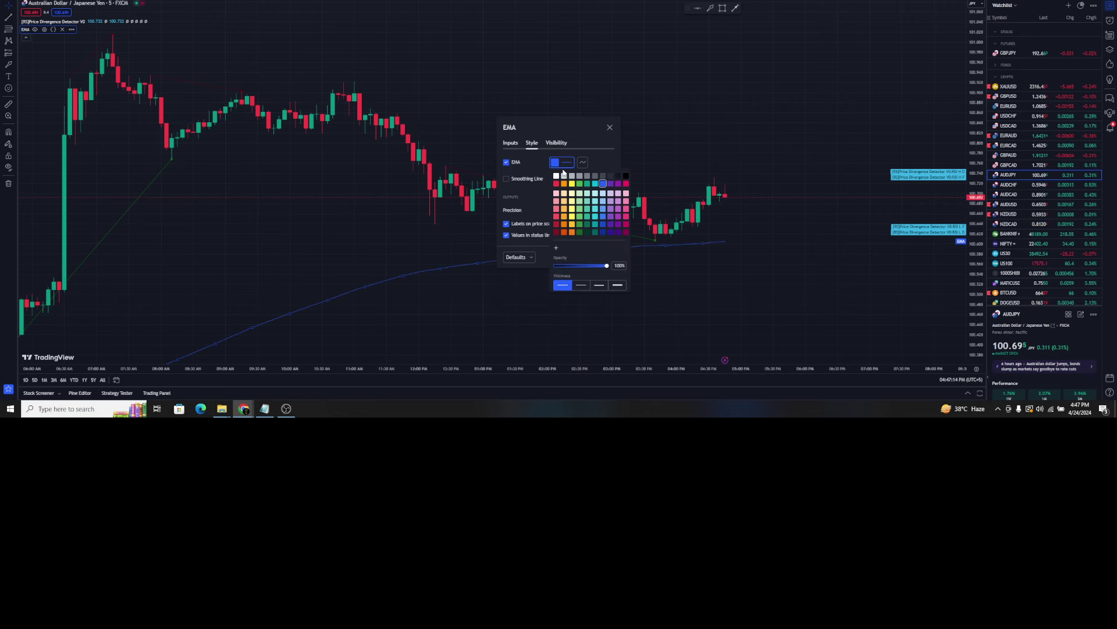
pyautogui.click(557, 177)
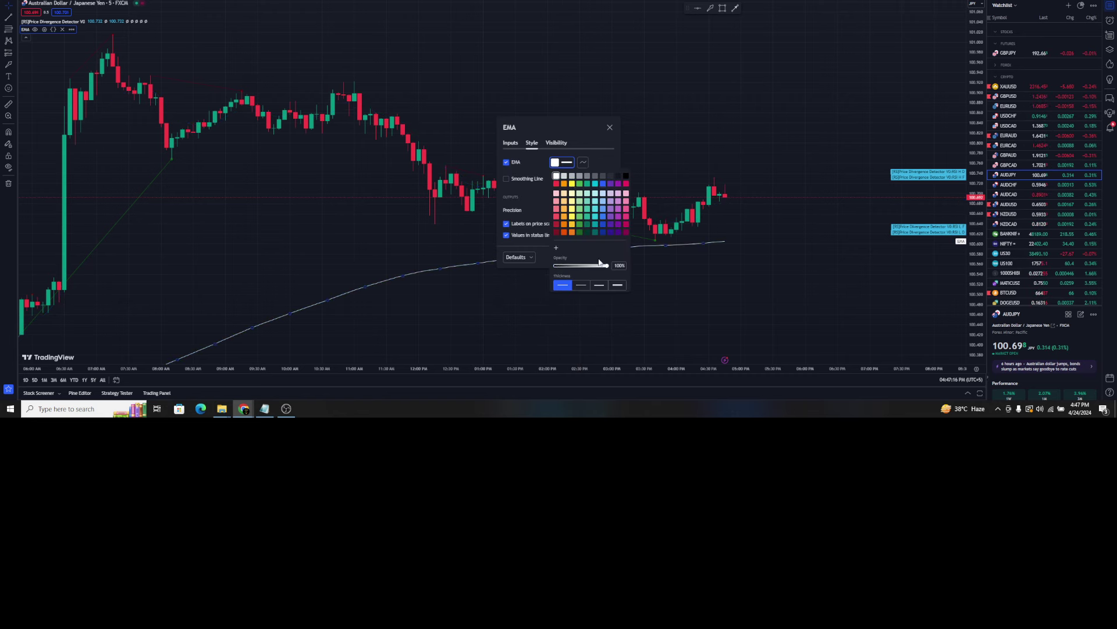
pyautogui.click(618, 284)
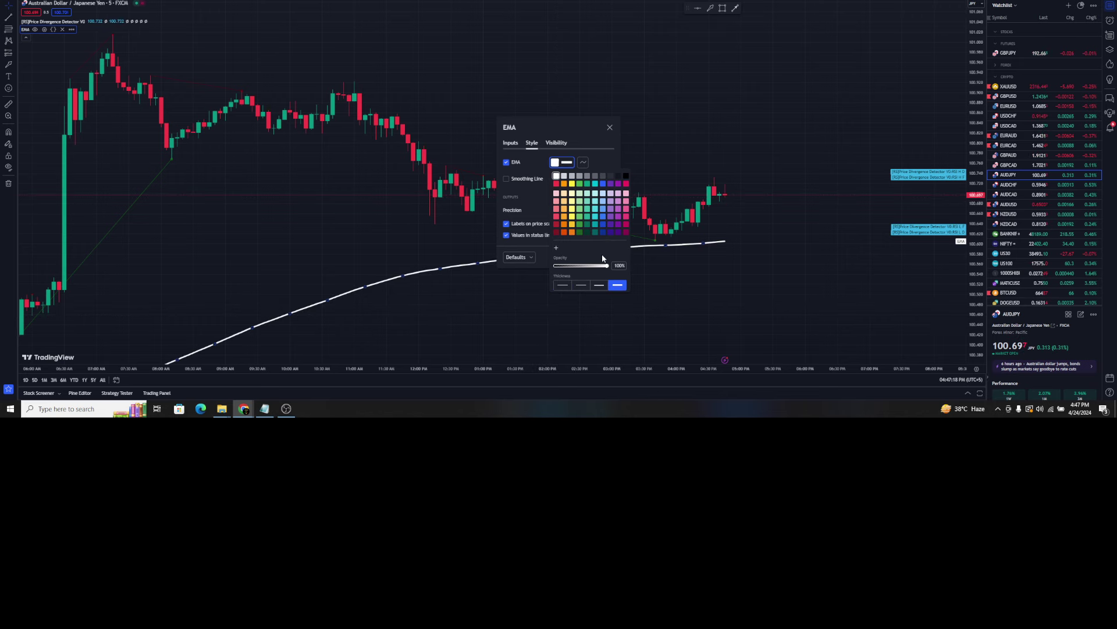
pyautogui.click(540, 260)
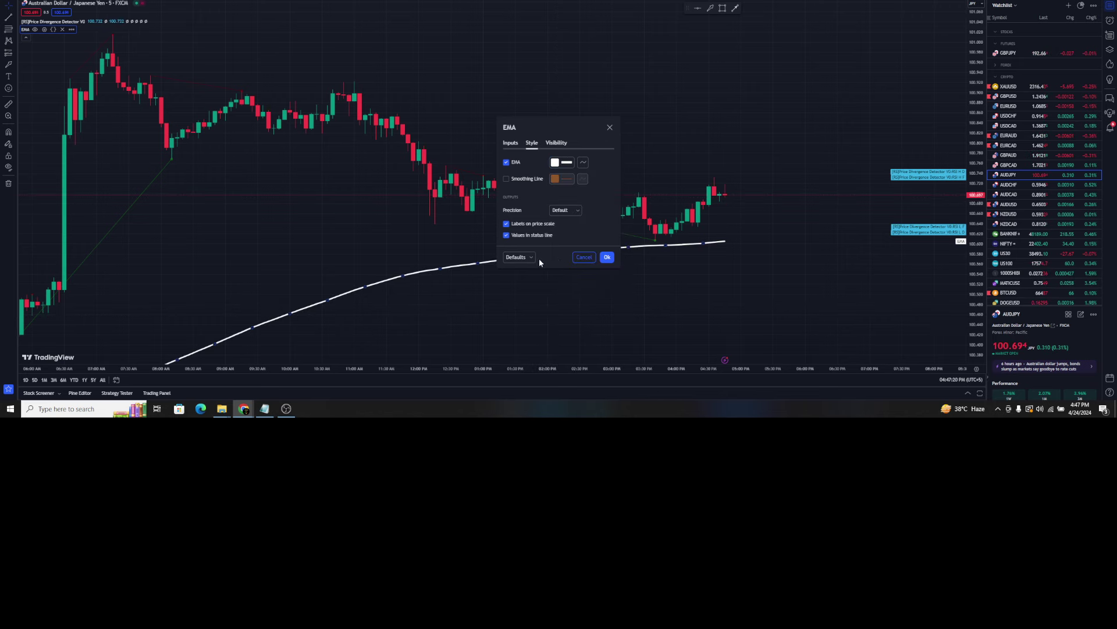
pyautogui.click(607, 257)
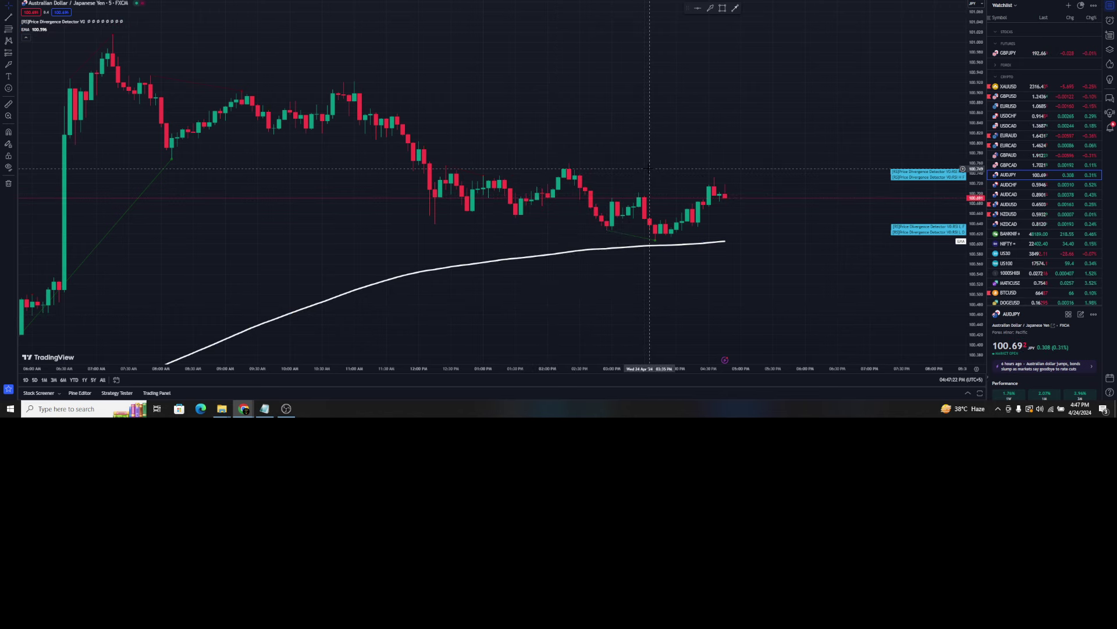
# Draw an arrow marking the sharp early-morning rally on AUDJPY, above the 200 EMA.
pyautogui.scroll(-2, 557, 219)
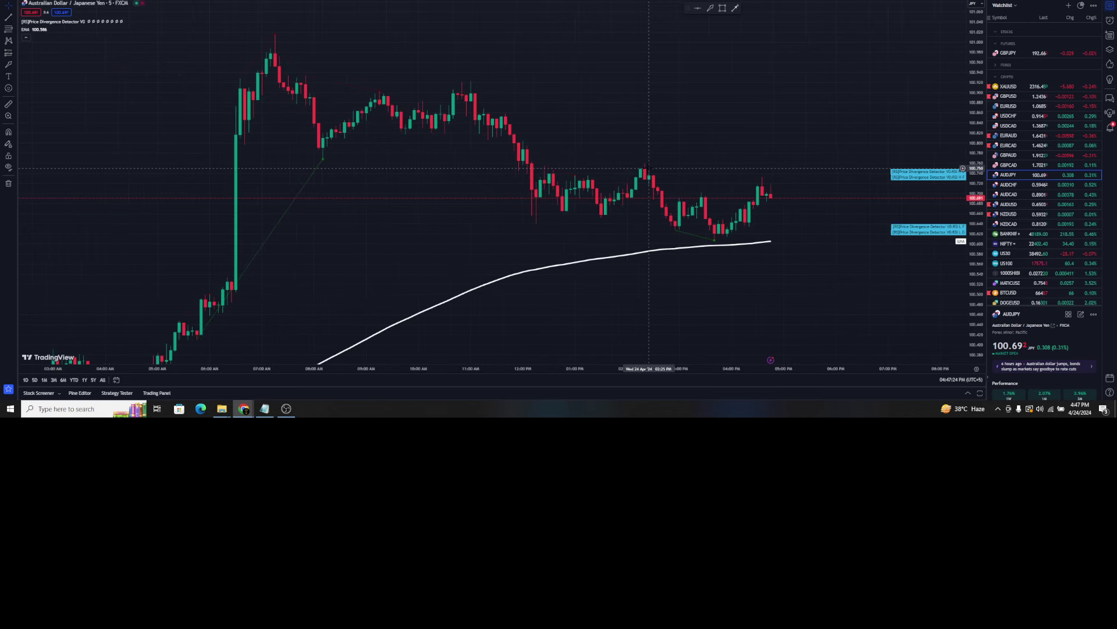
pyautogui.moveTo(416, 245); pyautogui.dragTo(448, 200)
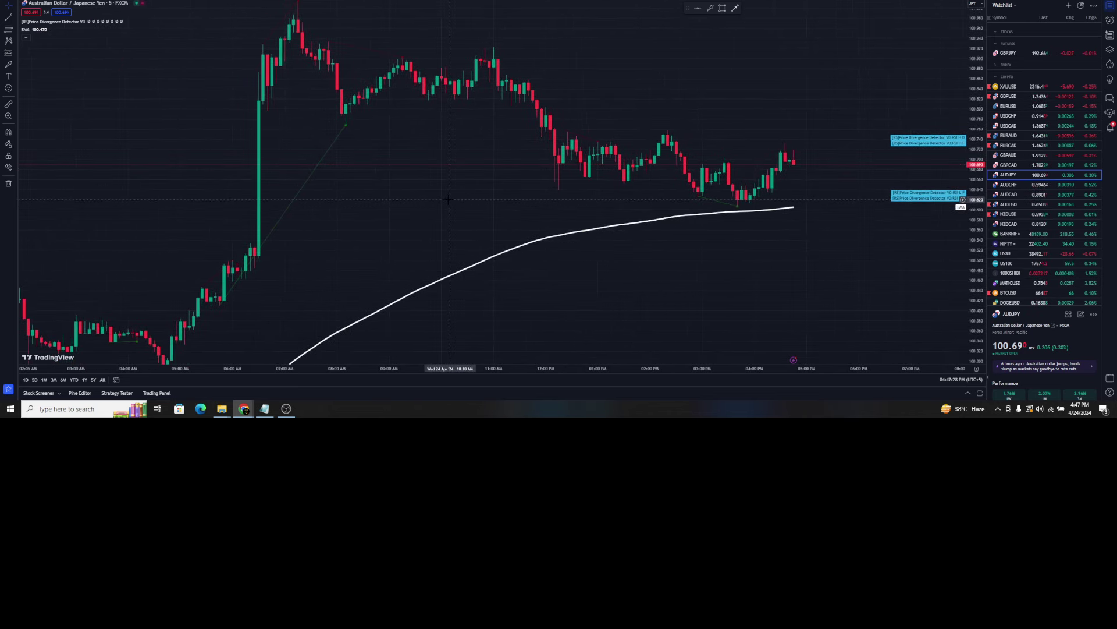
pyautogui.moveTo(449, 236); pyautogui.dragTo(450, 195)
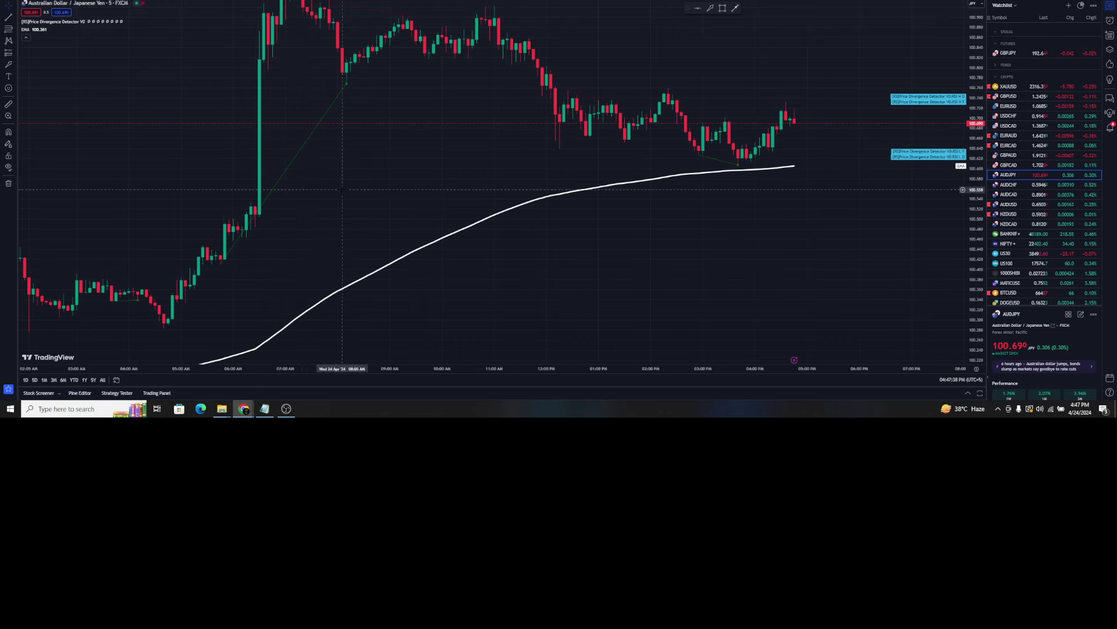
pyautogui.moveTo(304, 235); pyautogui.dragTo(289, 262)
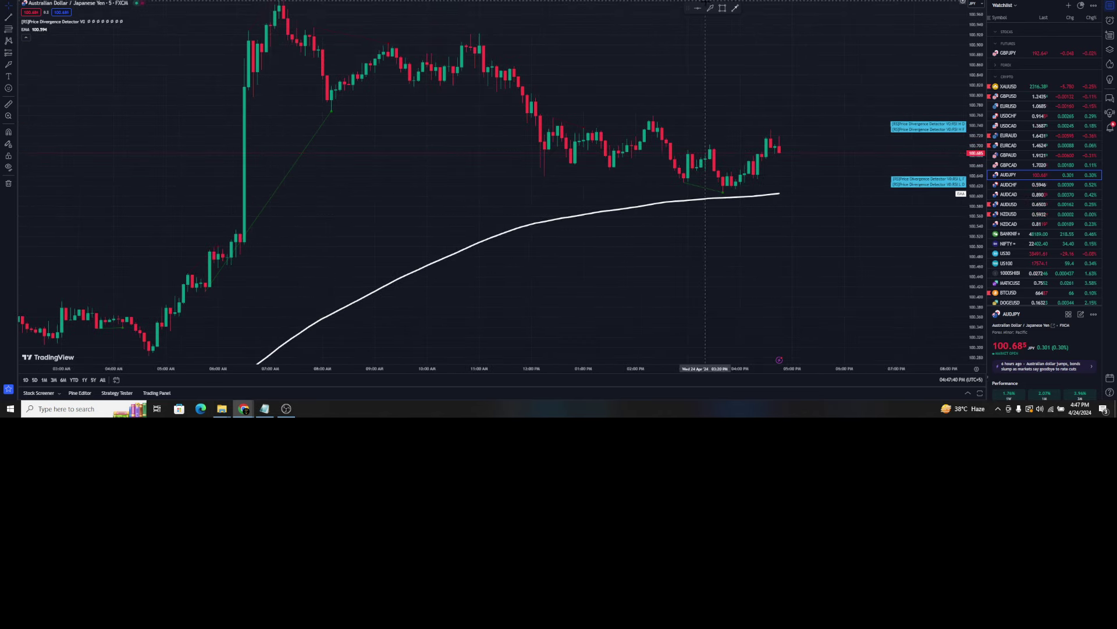
pyautogui.click(218, 290)
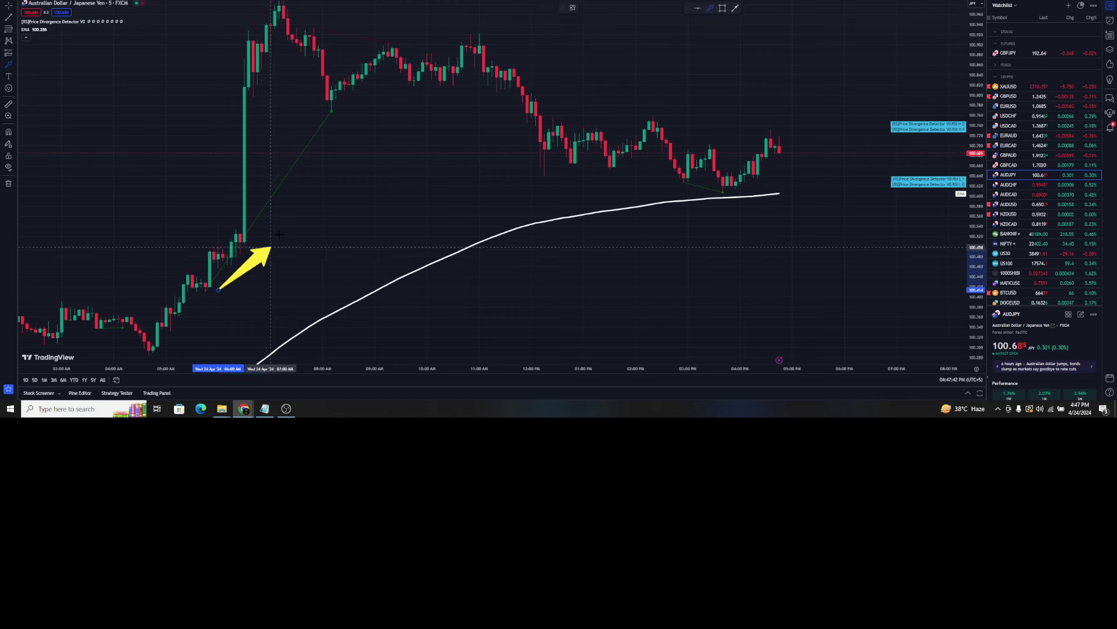
pyautogui.click(266, 229)
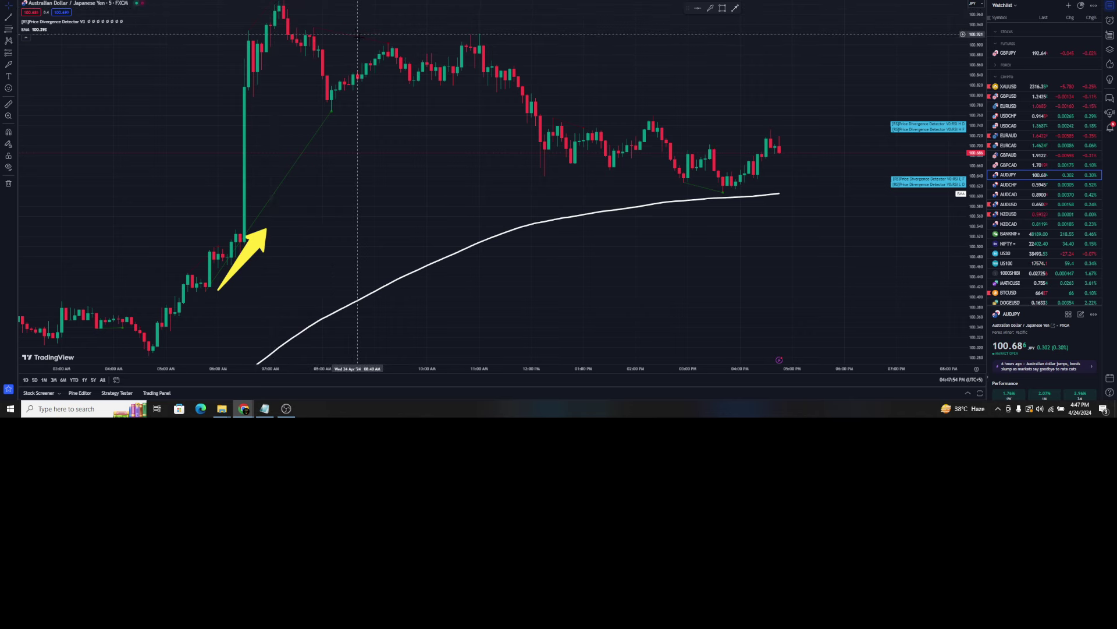
pyautogui.moveTo(387, 26); pyautogui.dragTo(396, 42)
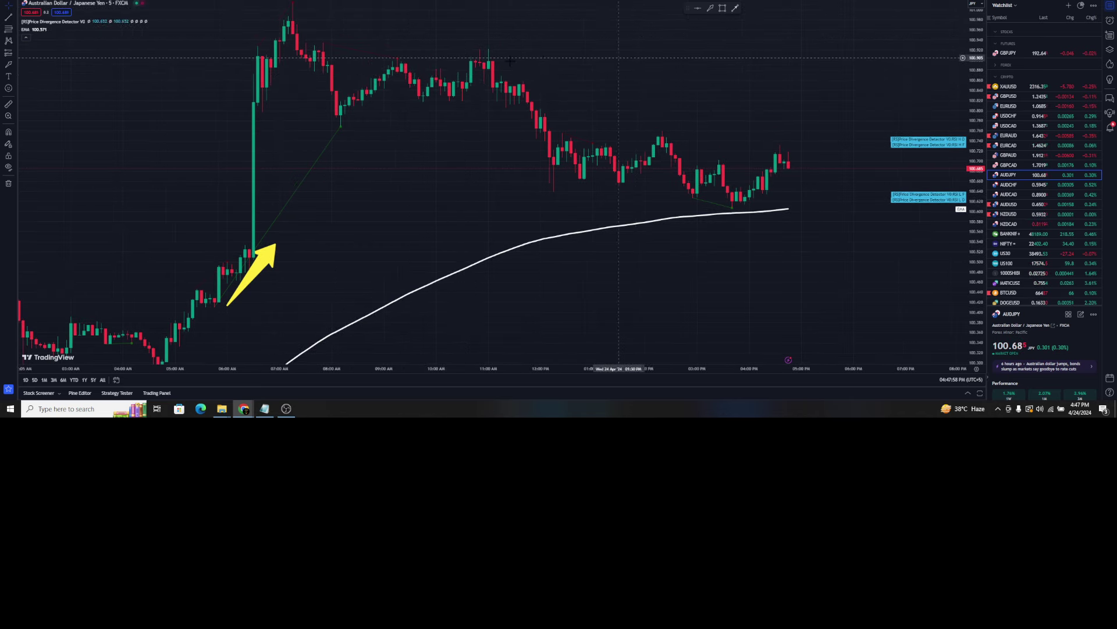
pyautogui.click(16, 68)
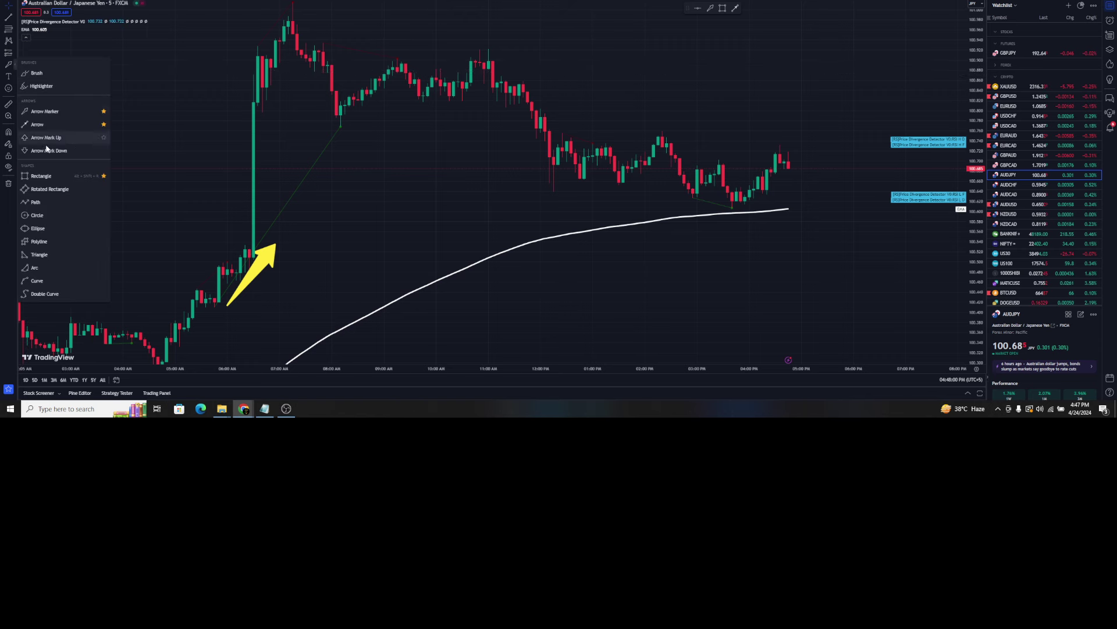
# Place a Long Position near the latest candles and raise its stop loss closer to entry.
pyautogui.click(18, 63)
pyautogui.click(15, 52)
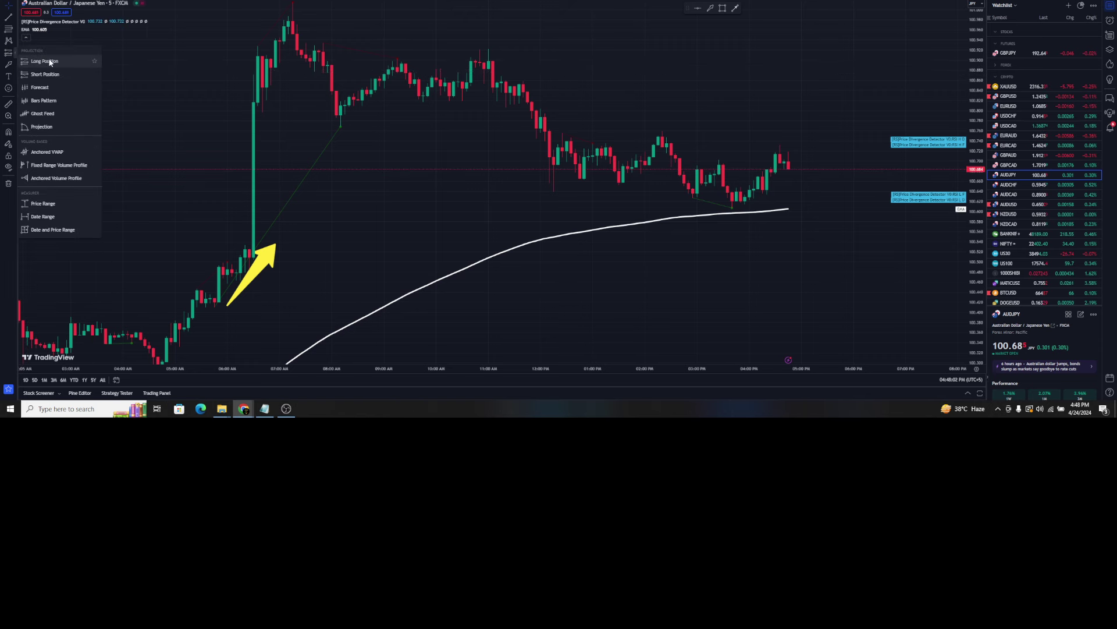
pyautogui.click(51, 64)
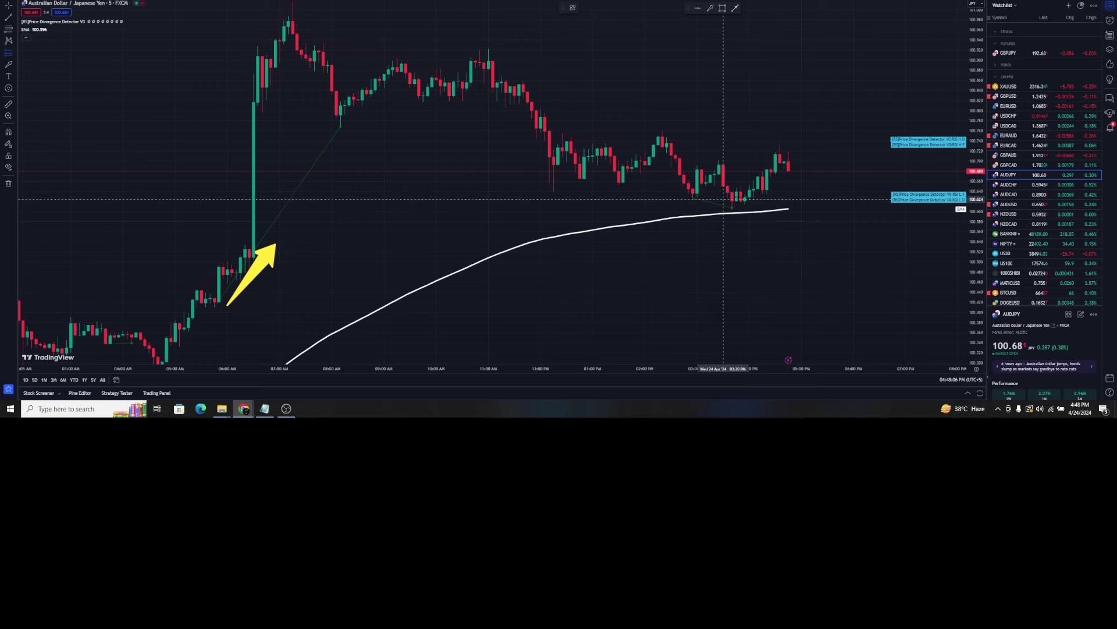
pyautogui.click(732, 191)
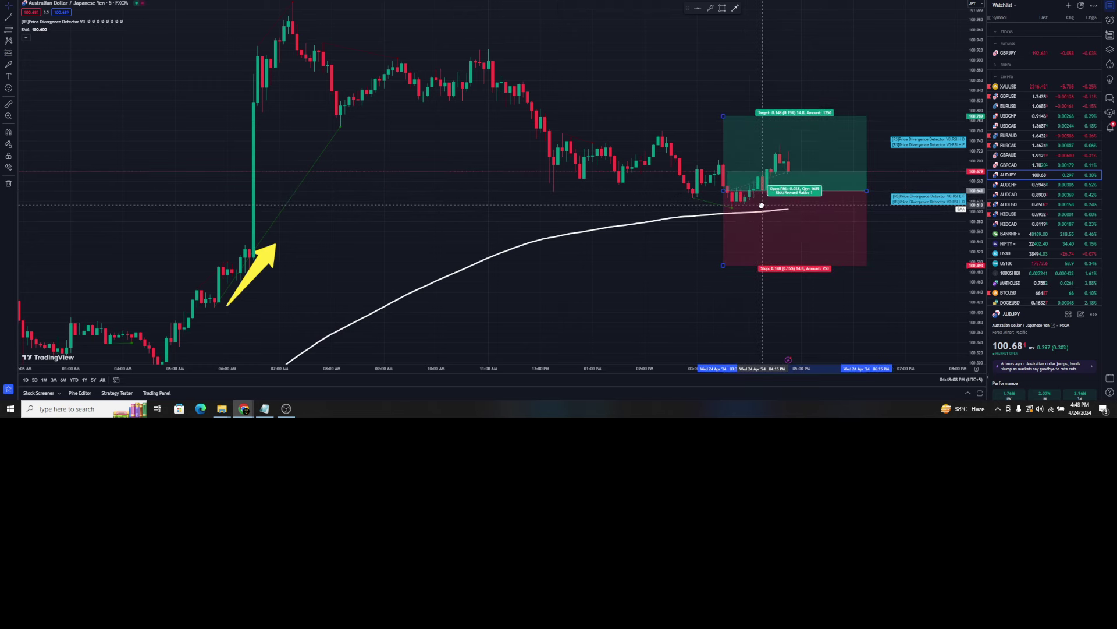
pyautogui.moveTo(760, 205); pyautogui.dragTo(759, 207)
pyautogui.moveTo(724, 267); pyautogui.dragTo(733, 220)
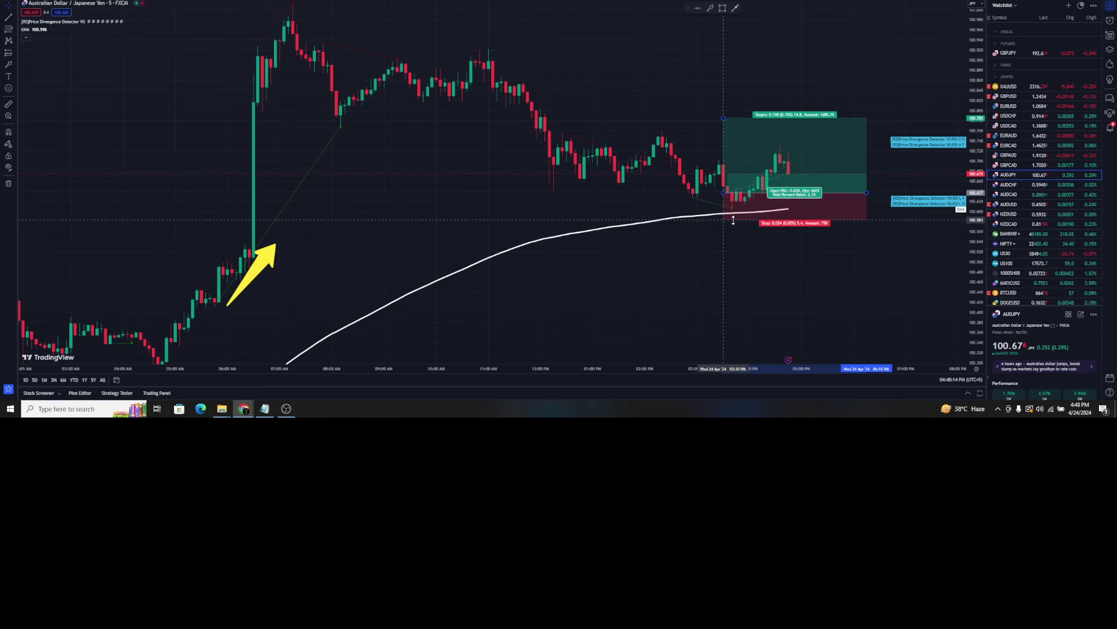
pyautogui.click(736, 224)
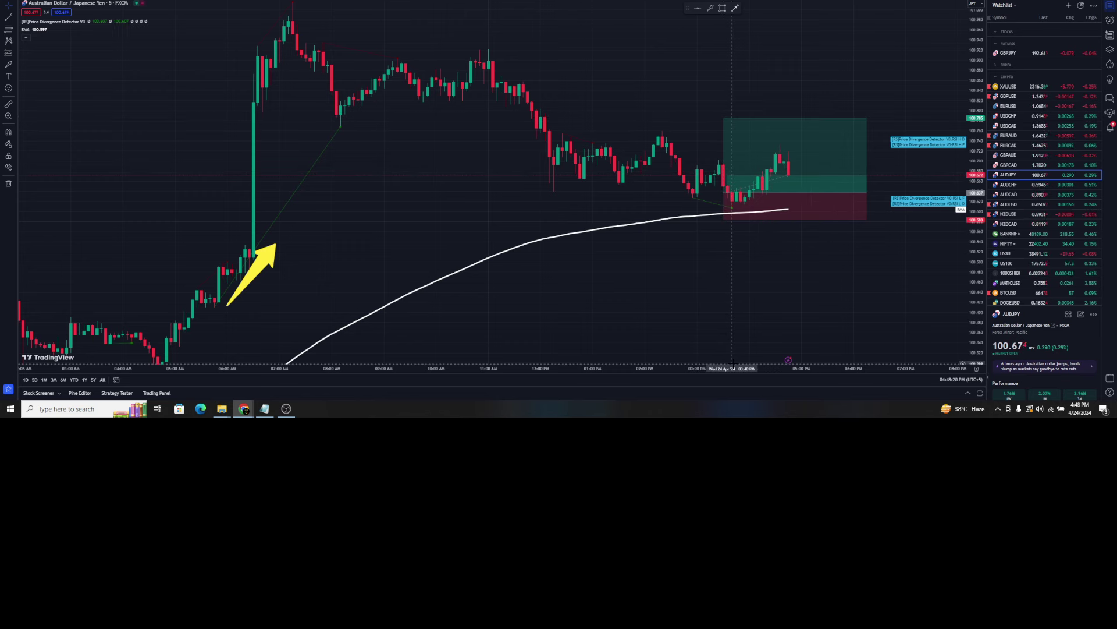
# Remove all drawings from AUDJPY and switch the chart to AUDCAD.
pyautogui.rightClick(678, 364)
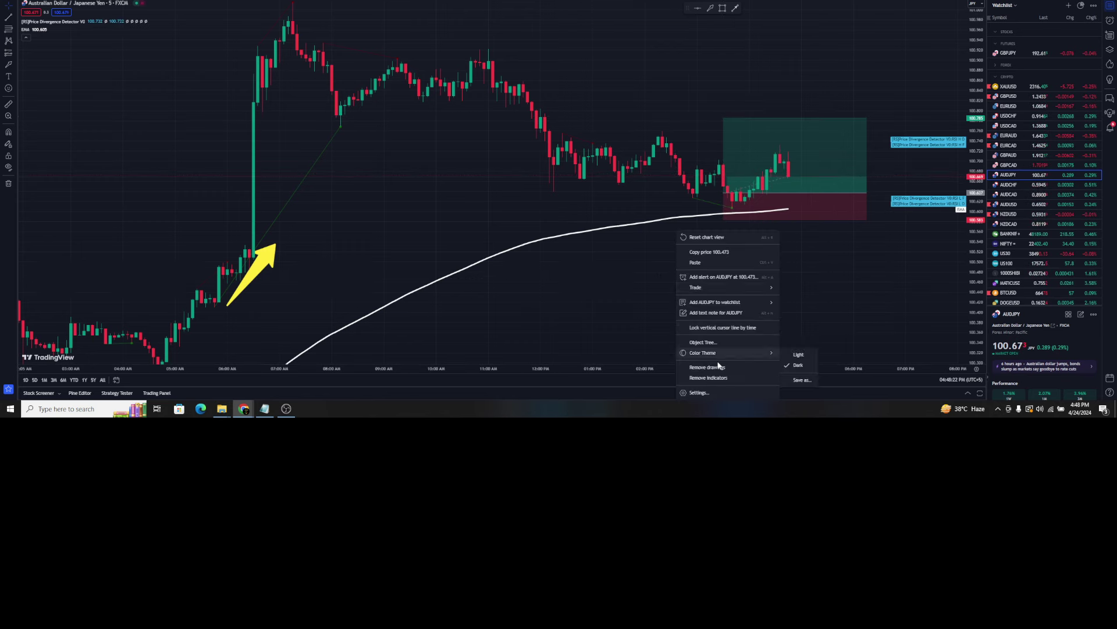
pyautogui.click(718, 367)
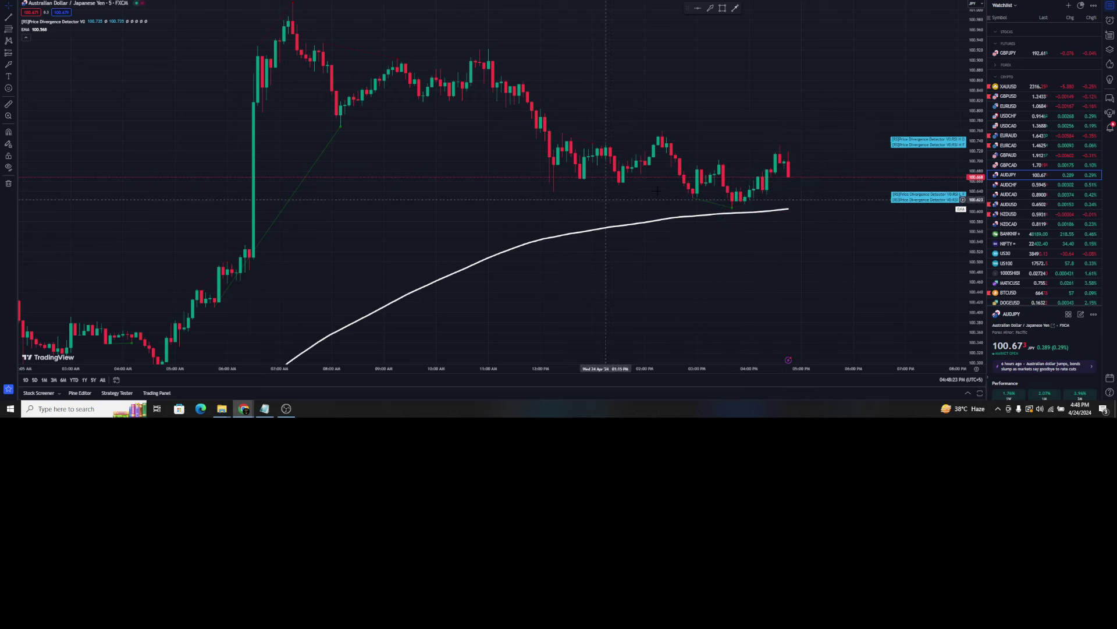
pyautogui.click(1044, 194)
# On NZDUSD, draw a yellow arrow down from the last candle, then remove it.
pyautogui.click(1035, 214)
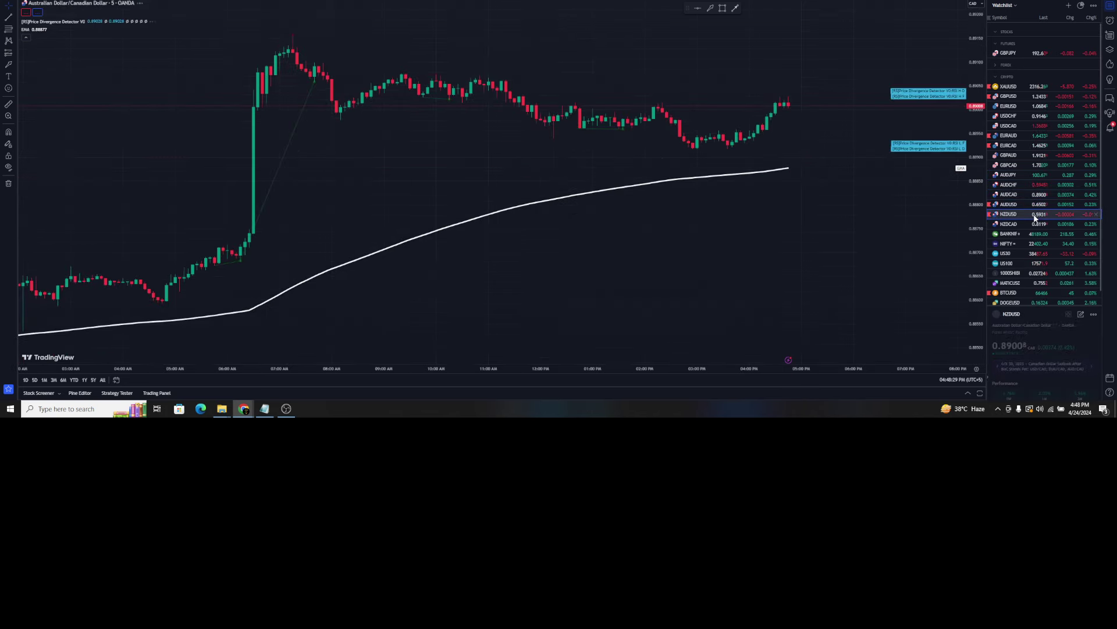
pyautogui.moveTo(815, 69); pyautogui.dragTo(743, 68)
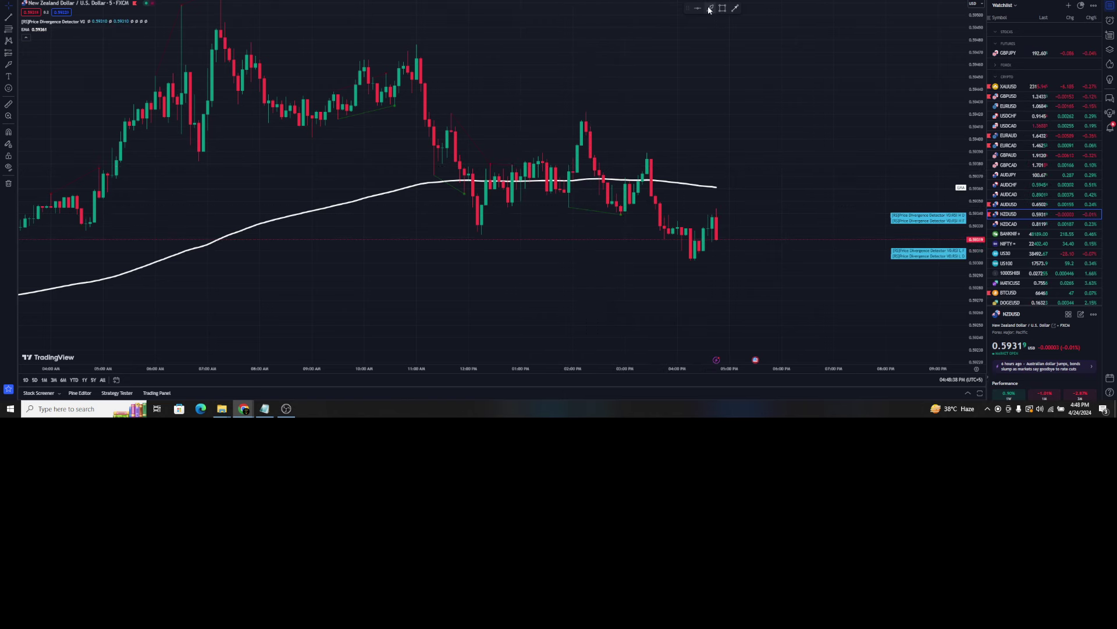
pyautogui.moveTo(720, 214); pyautogui.dragTo(770, 304)
pyautogui.click(804, 243)
pyautogui.rightClick(810, 170)
pyautogui.moveTo(849, 309)
pyautogui.click(923, 298)
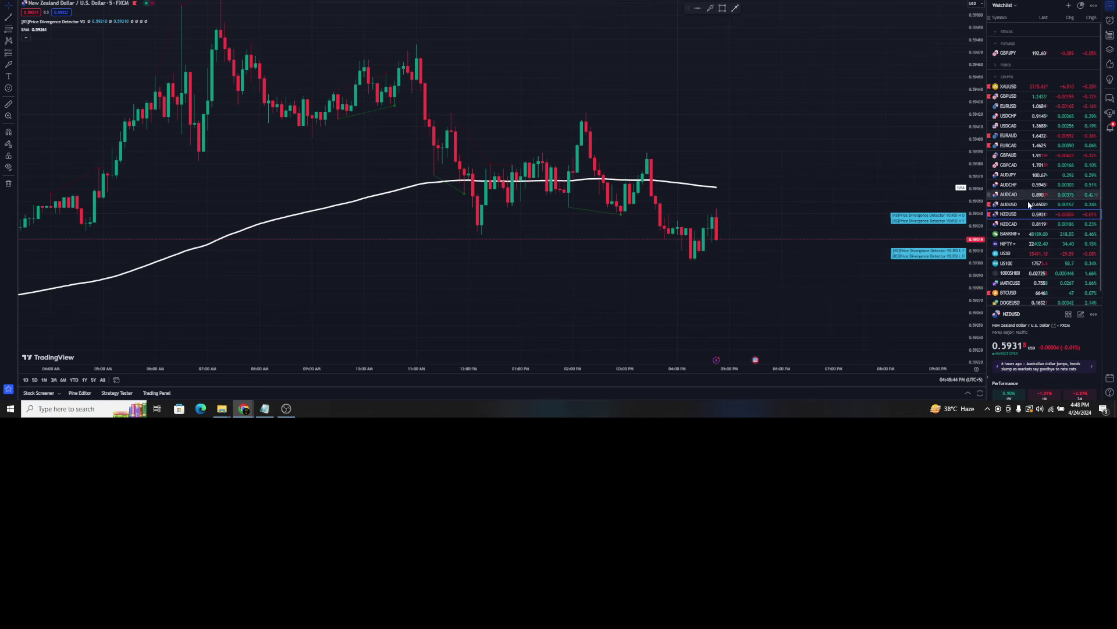
pyautogui.scroll(-1, 1026, 256)
# View the 1000SHIB, GBPCAD and GBPUSD charts in turn from the watchlist.
pyautogui.click(1026, 259)
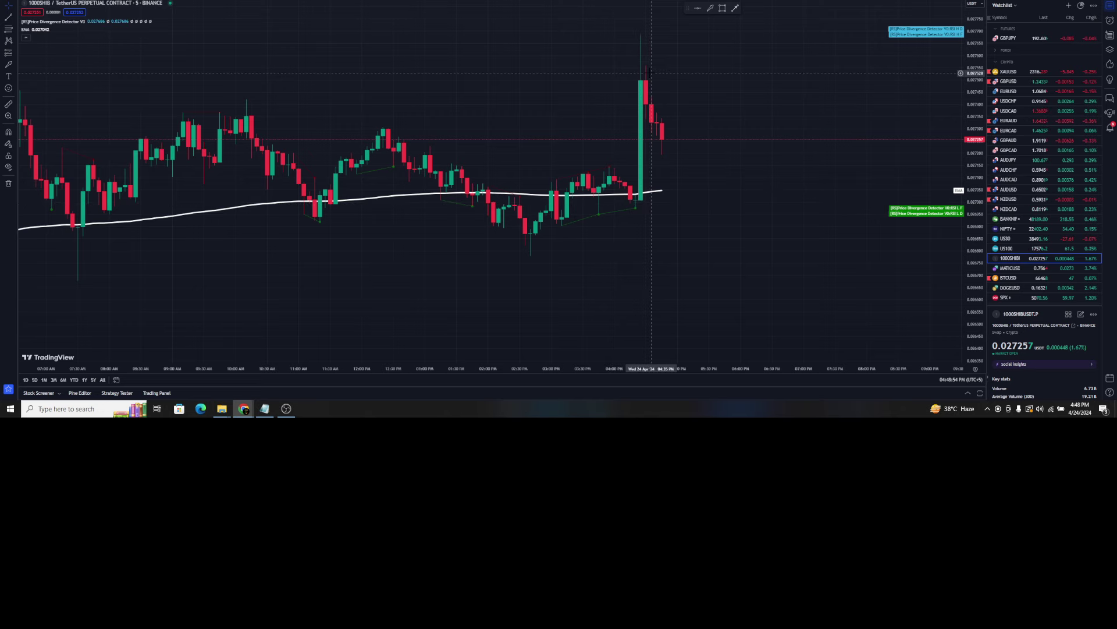
pyautogui.click(1029, 153)
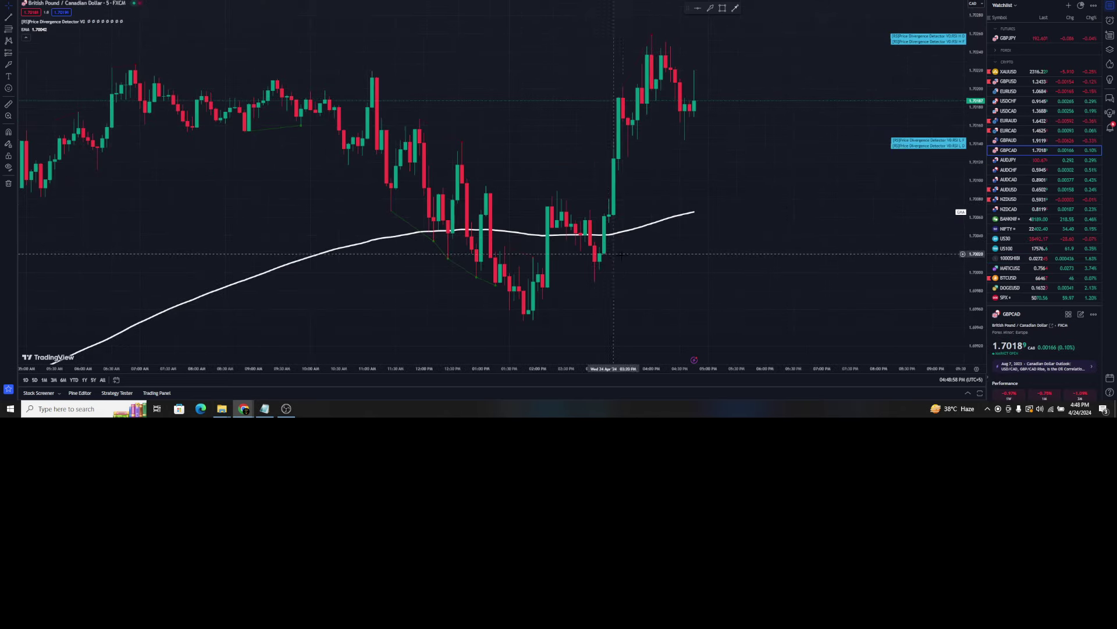
pyautogui.click(1046, 82)
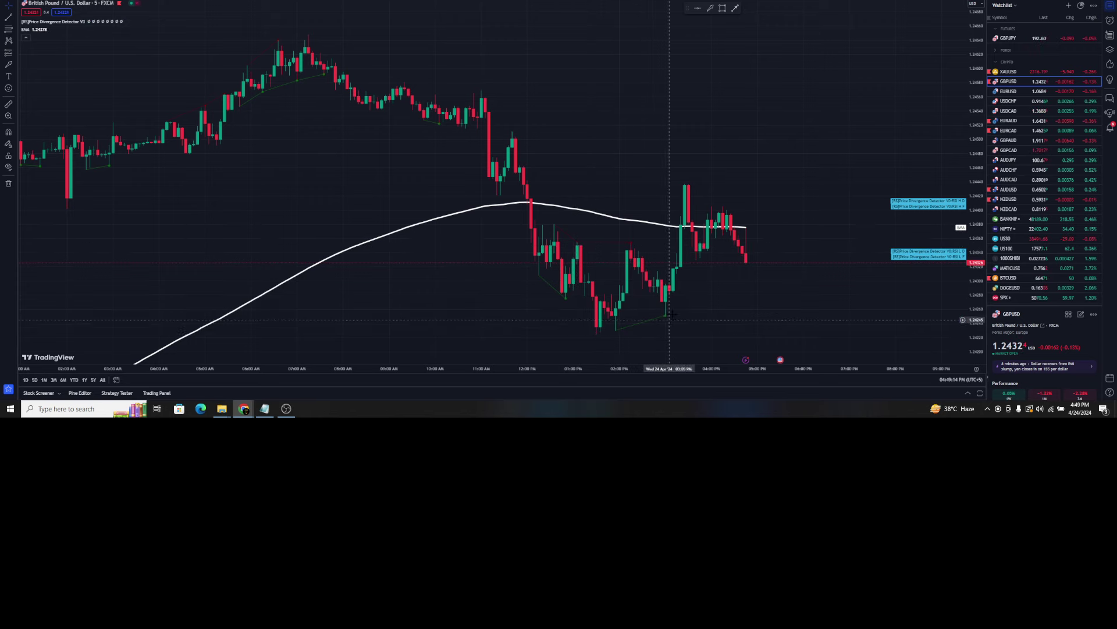
pyautogui.scroll(2, 743, 256)
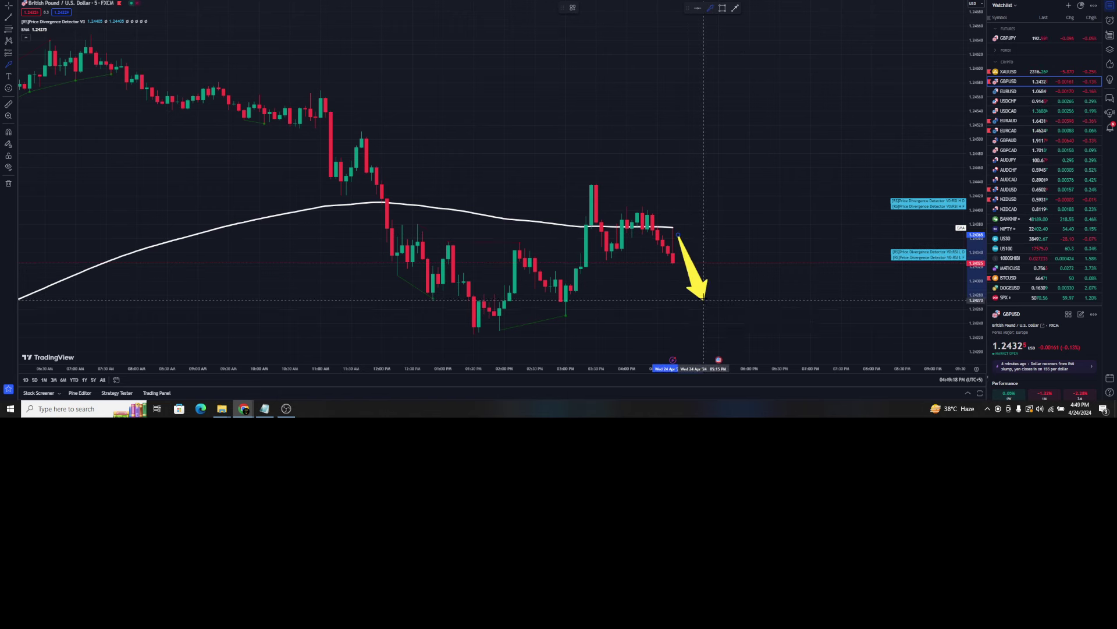
# Remove the yellow arrow drawing from the GBPUSD chart and switch to Gold Spot XAUUSD.
pyautogui.rightClick(723, 117)
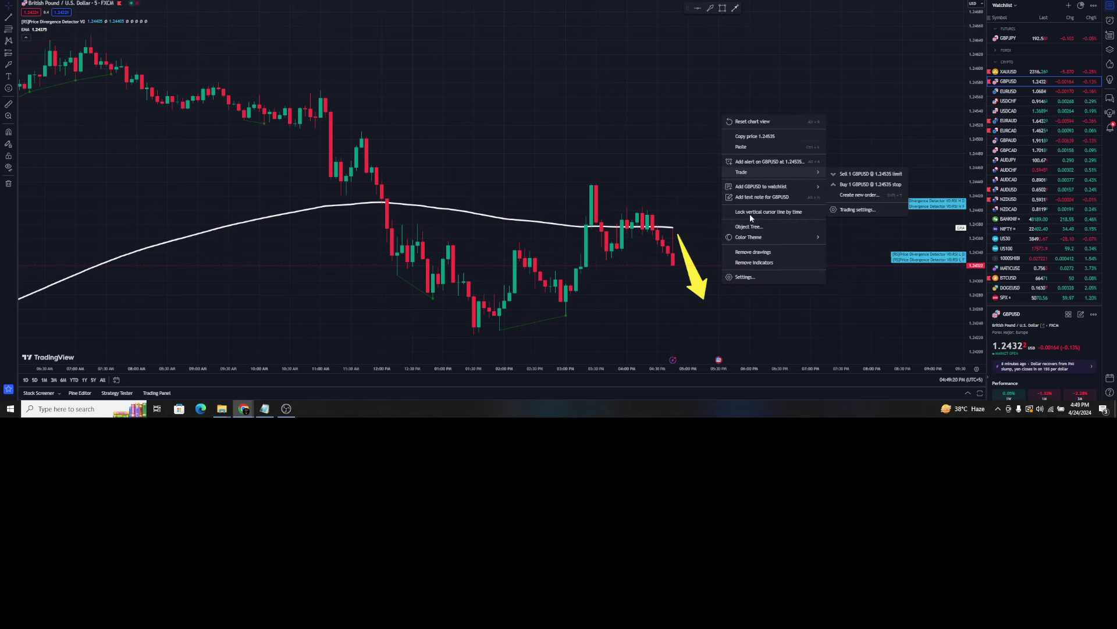
pyautogui.click(771, 252)
pyautogui.click(1024, 72)
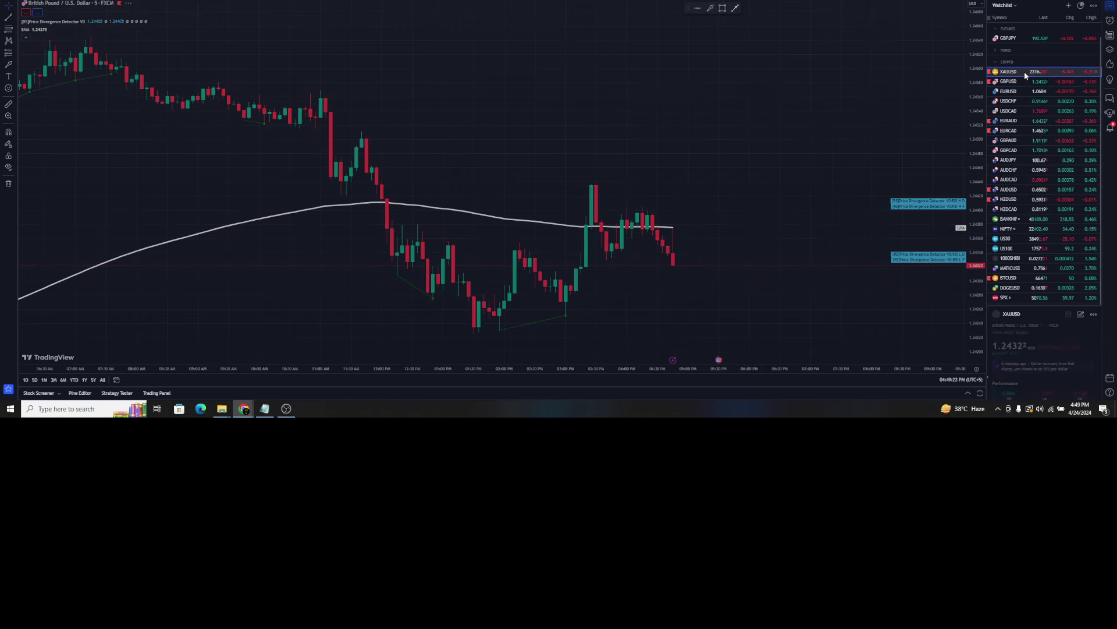
# Rescale the XAUUSD 5-minute chart so the white EMA and recent candles are in view.
pyautogui.scroll(3, 608, 249)
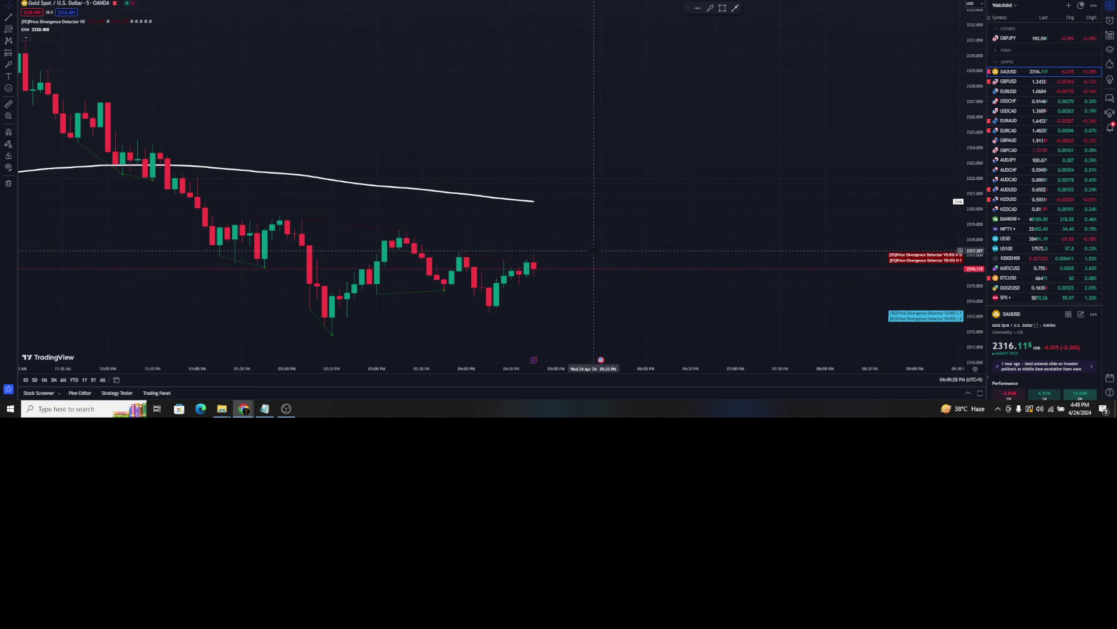
pyautogui.scroll(-2, 594, 249)
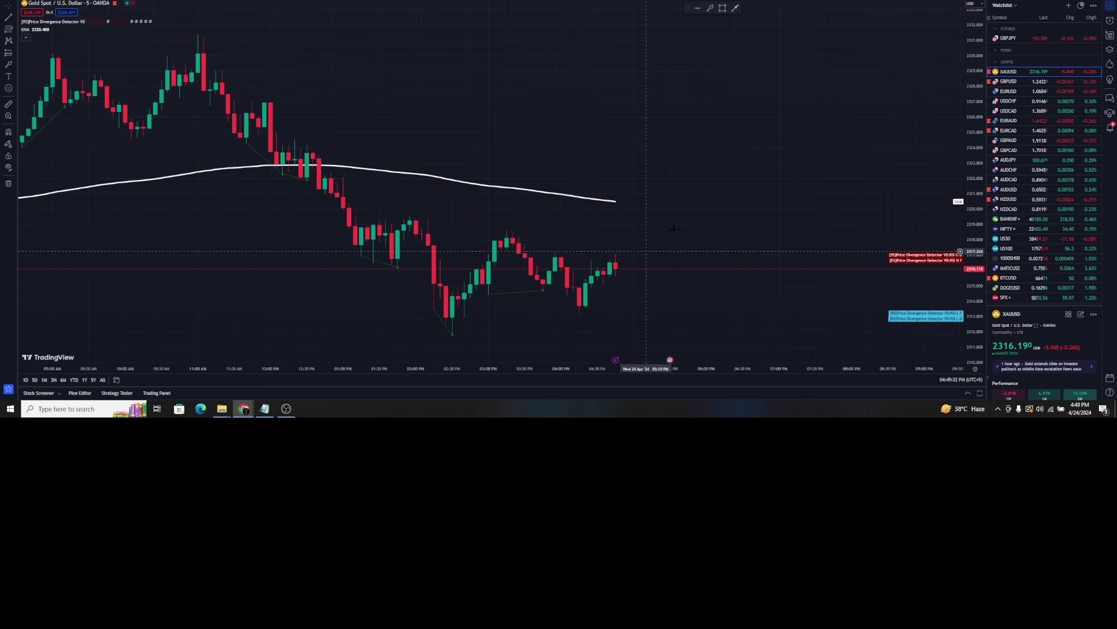
pyautogui.moveTo(966, 187); pyautogui.dragTo(965, 186)
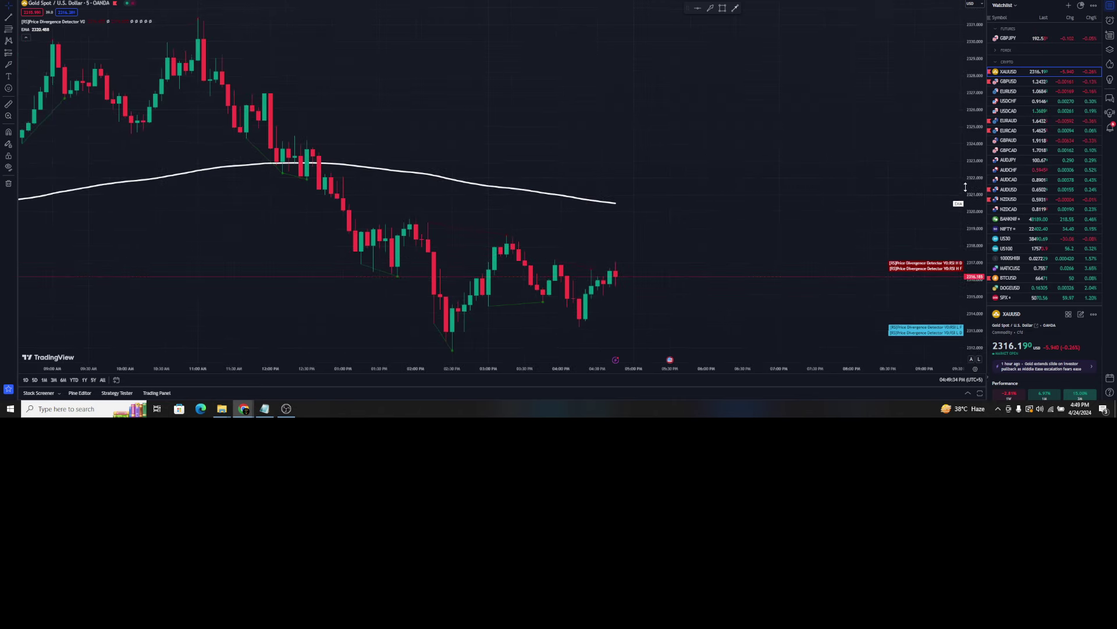
pyautogui.moveTo(807, 213); pyautogui.dragTo(805, 182)
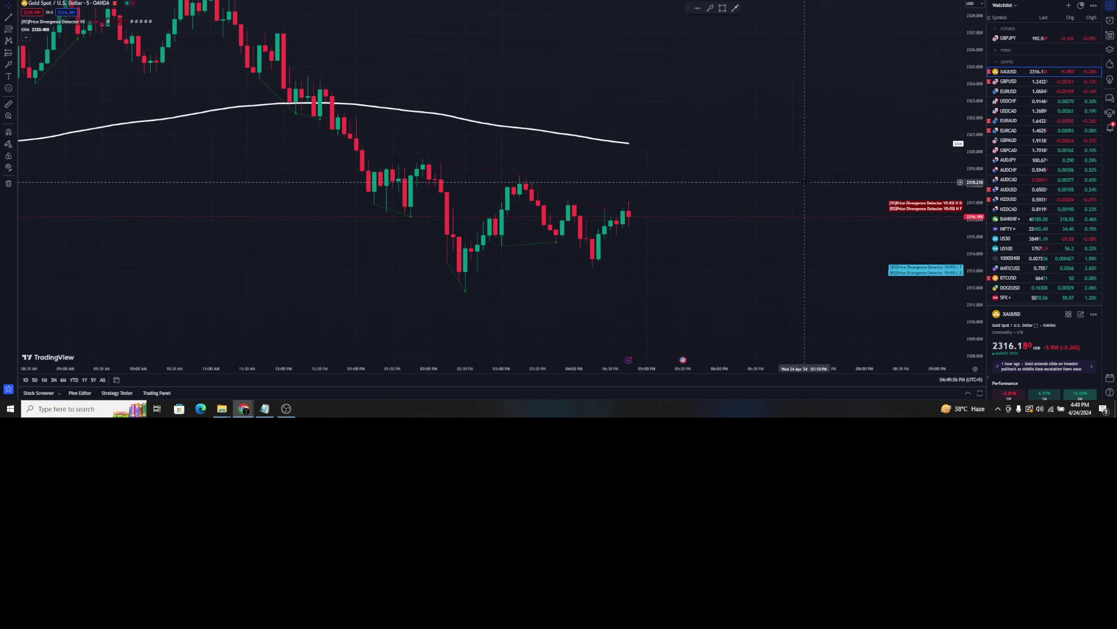